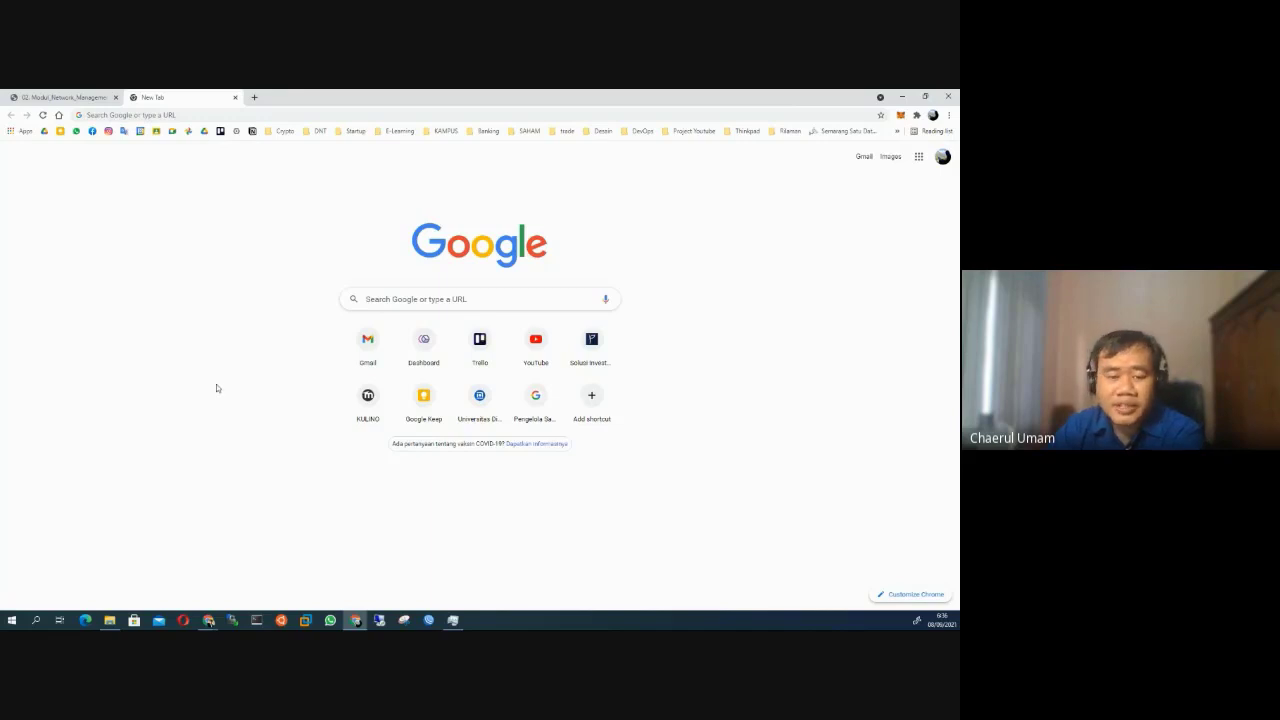
Load releases.ubuntu.com/20.04/ in Chrome by typing 'release' and accepting the autocomplete suggestion
left_click(197, 116)
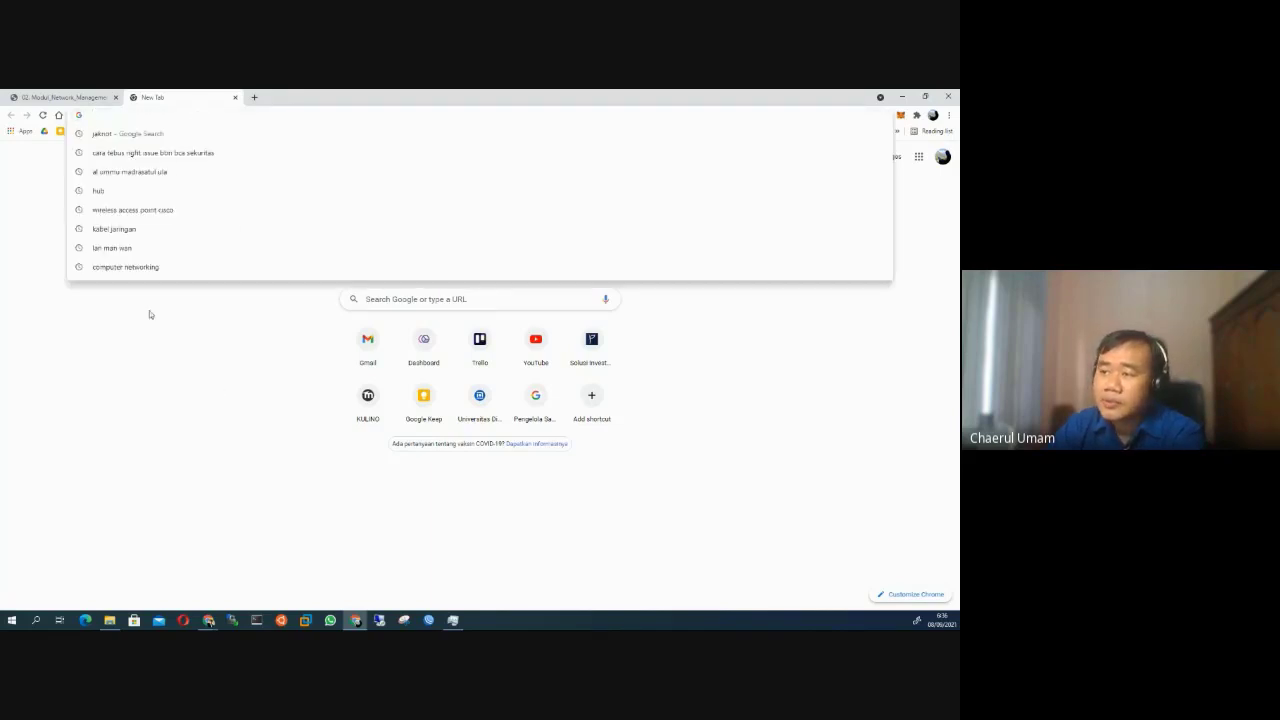
left_click(151, 277)
left_click(186, 112)
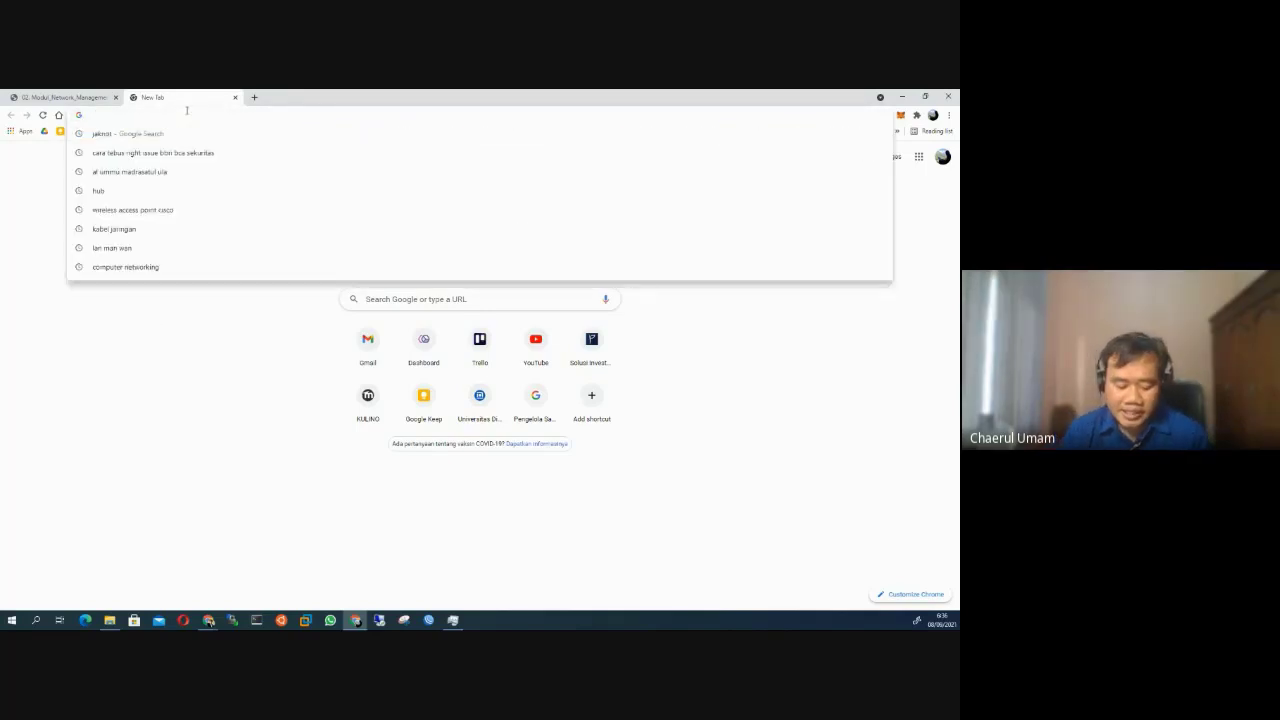
type("release")
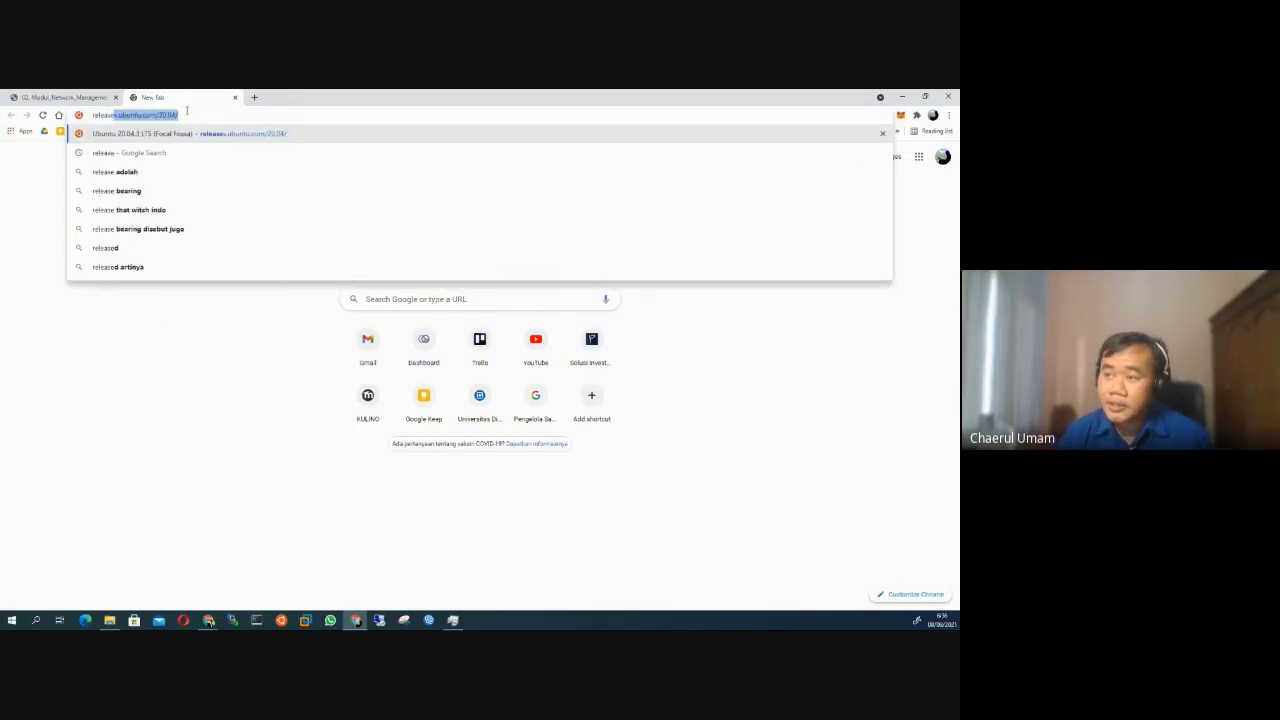
key("End")
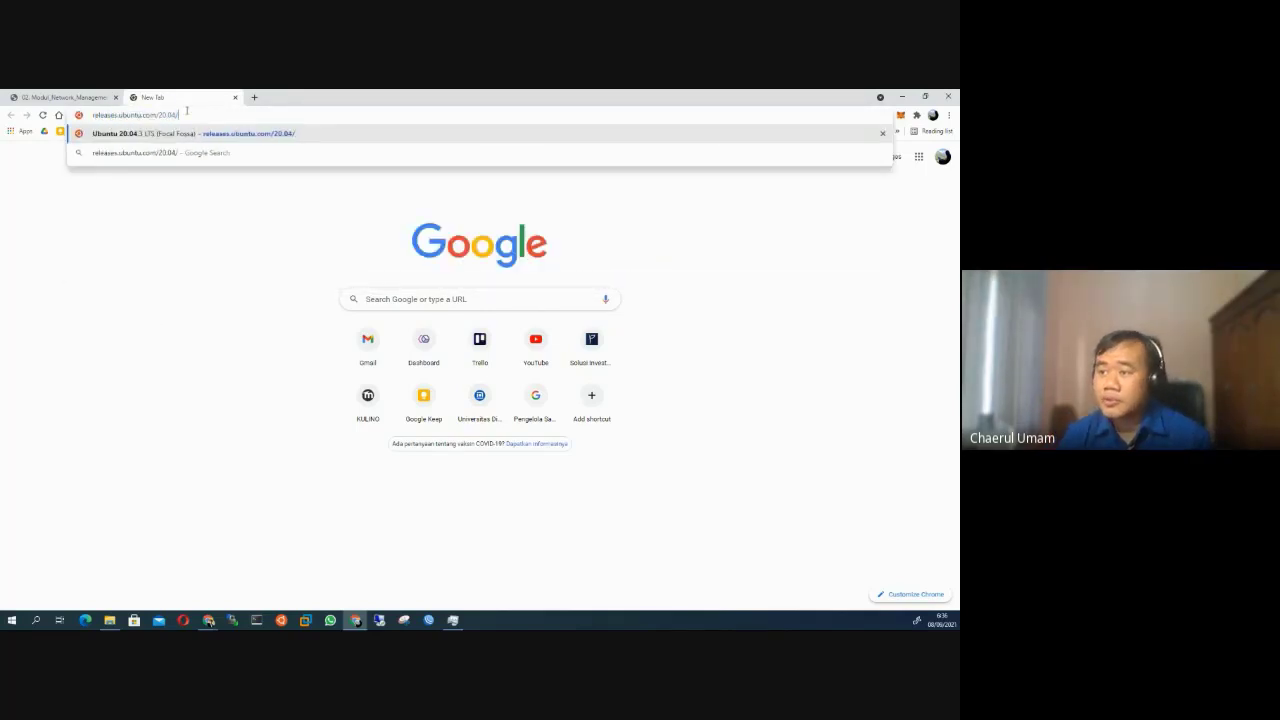
left_click(265, 250)
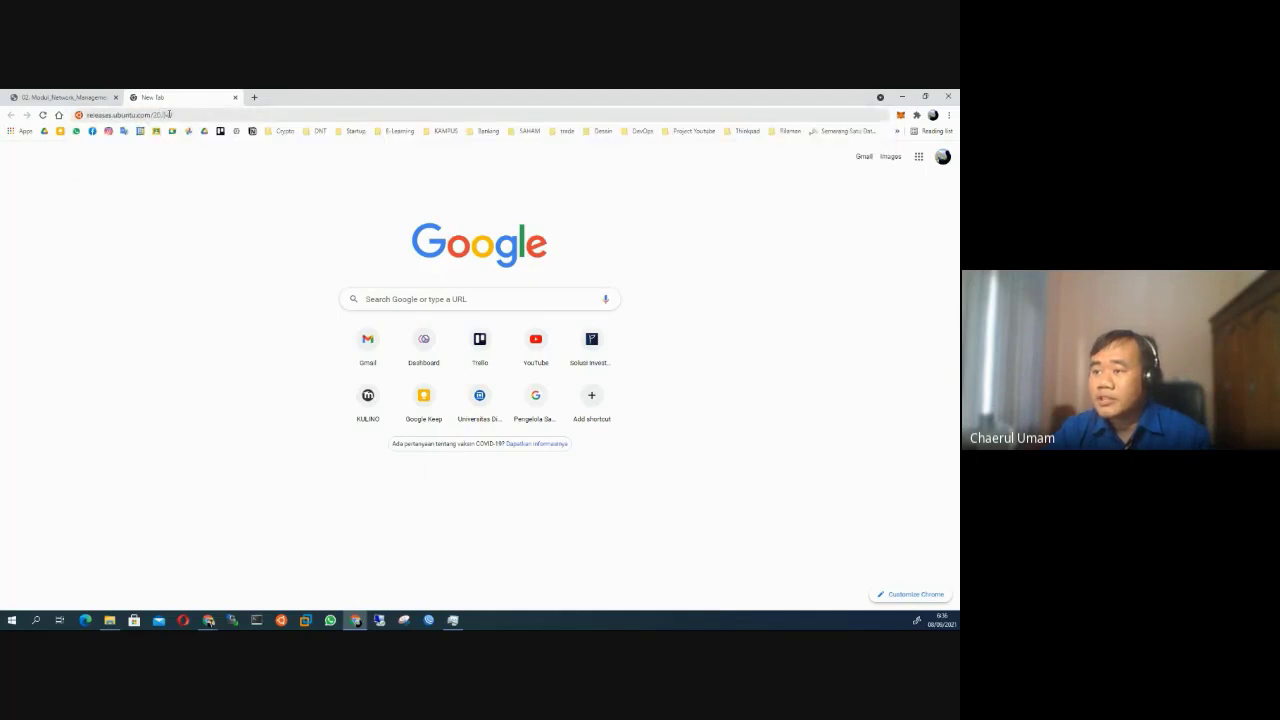
left_click(190, 114)
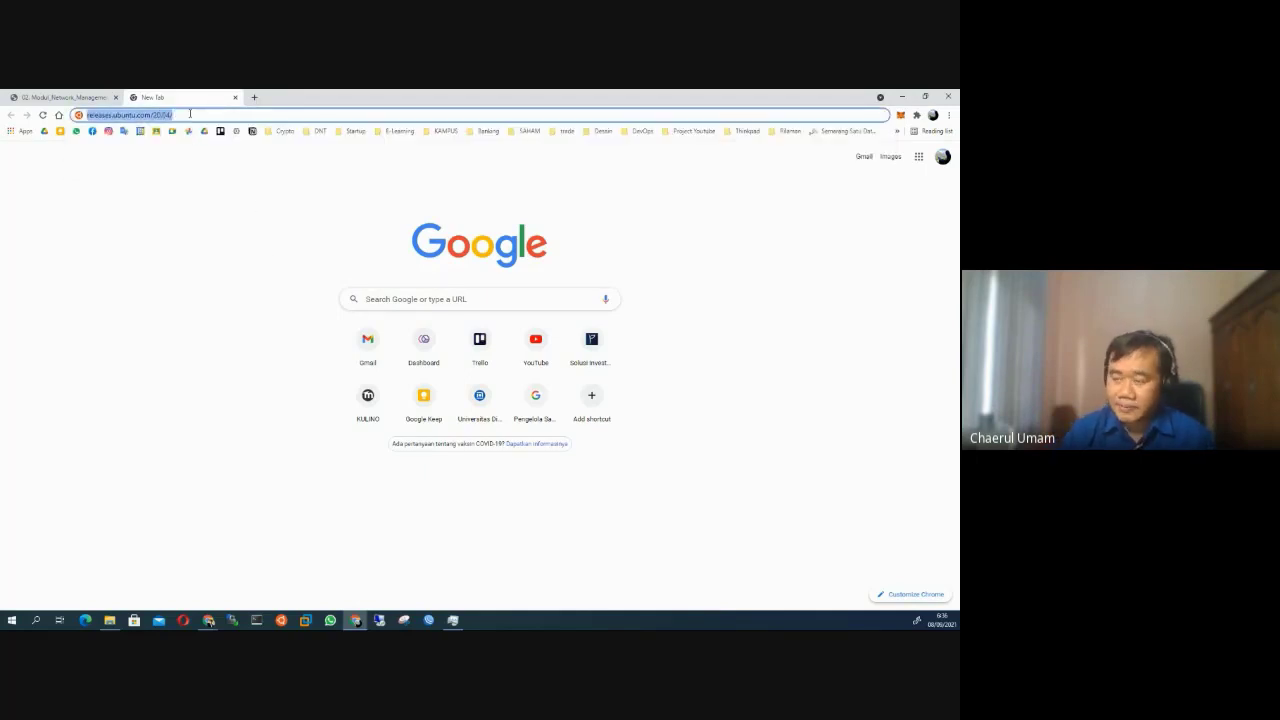
key("Return")
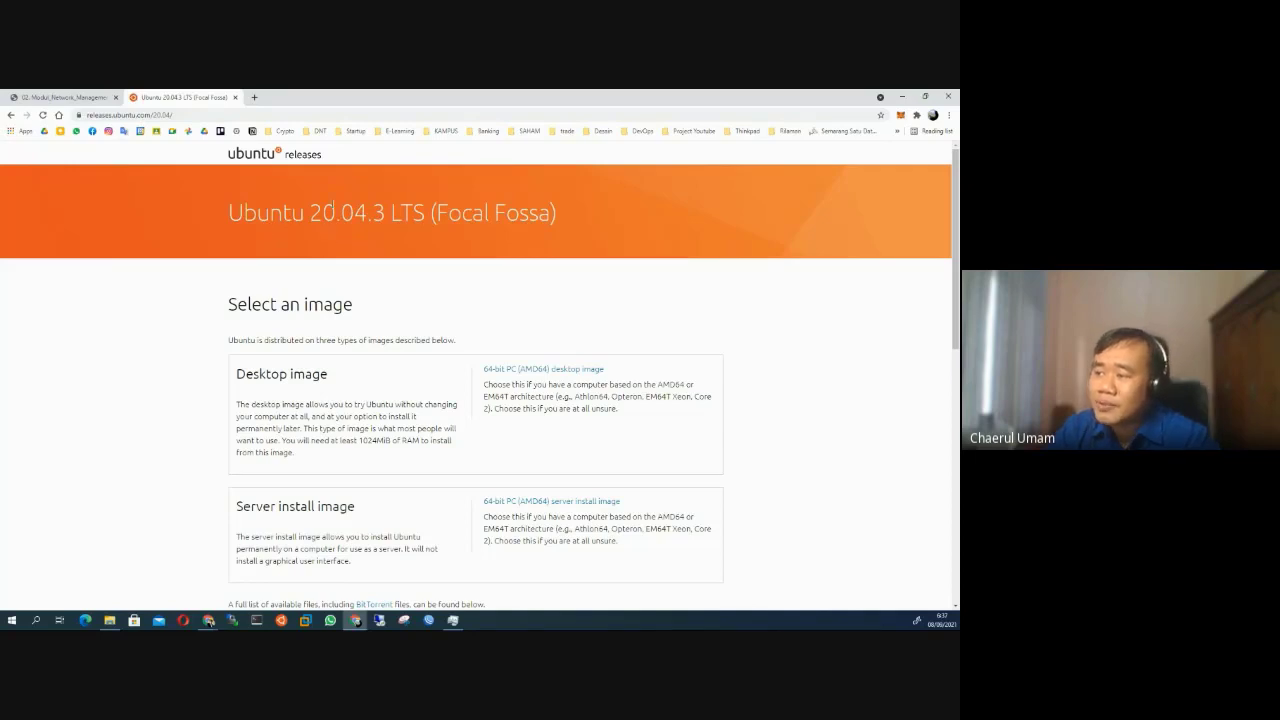
Scroll the Ubuntu 20.04.3 LTS page down to the Select an image section
scroll(197, 222, "down", 2)
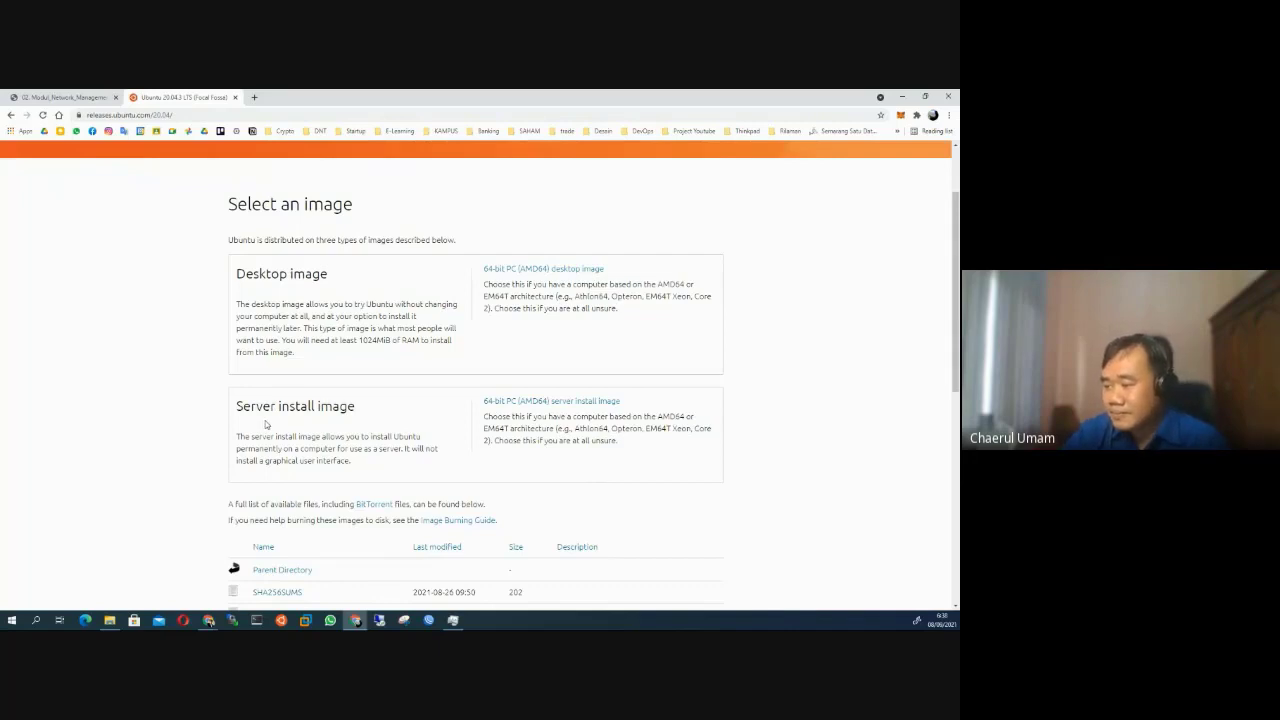
Start saving the 64-bit PC (AMD64) server ISO to Downloads, then cancel that download
left_click(532, 402)
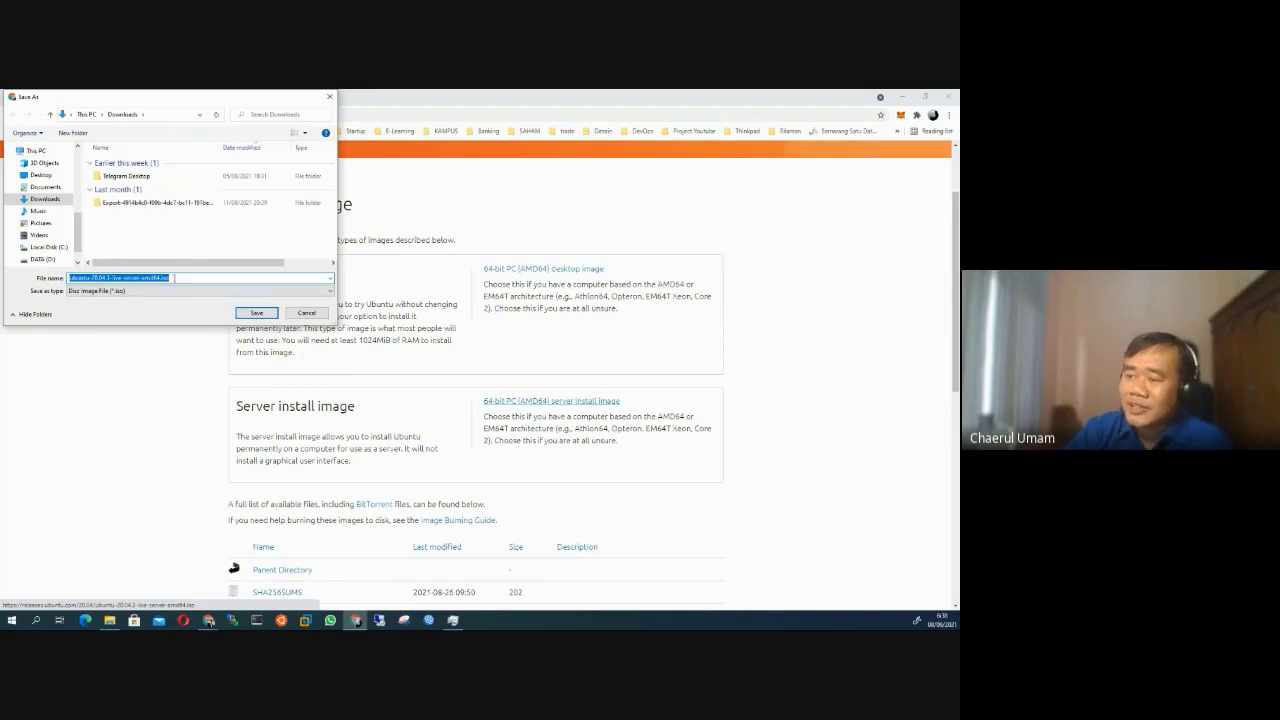
left_click(257, 313)
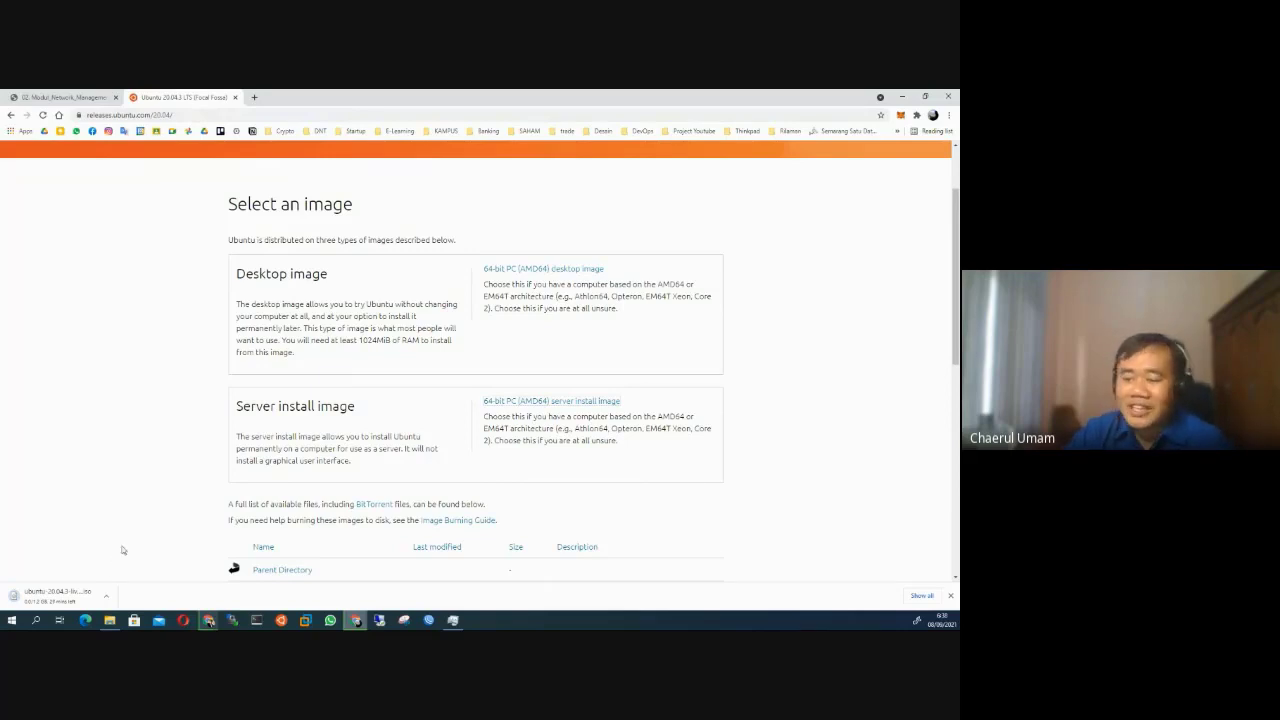
left_click(108, 599)
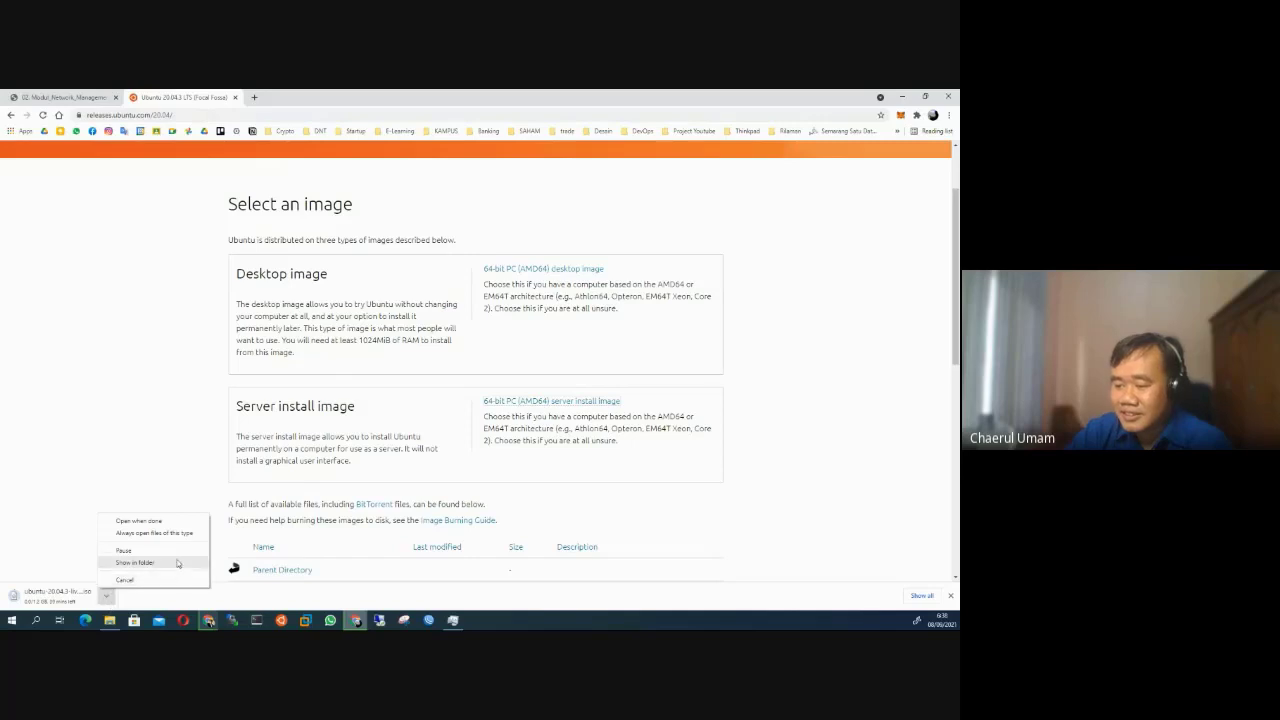
left_click(174, 581)
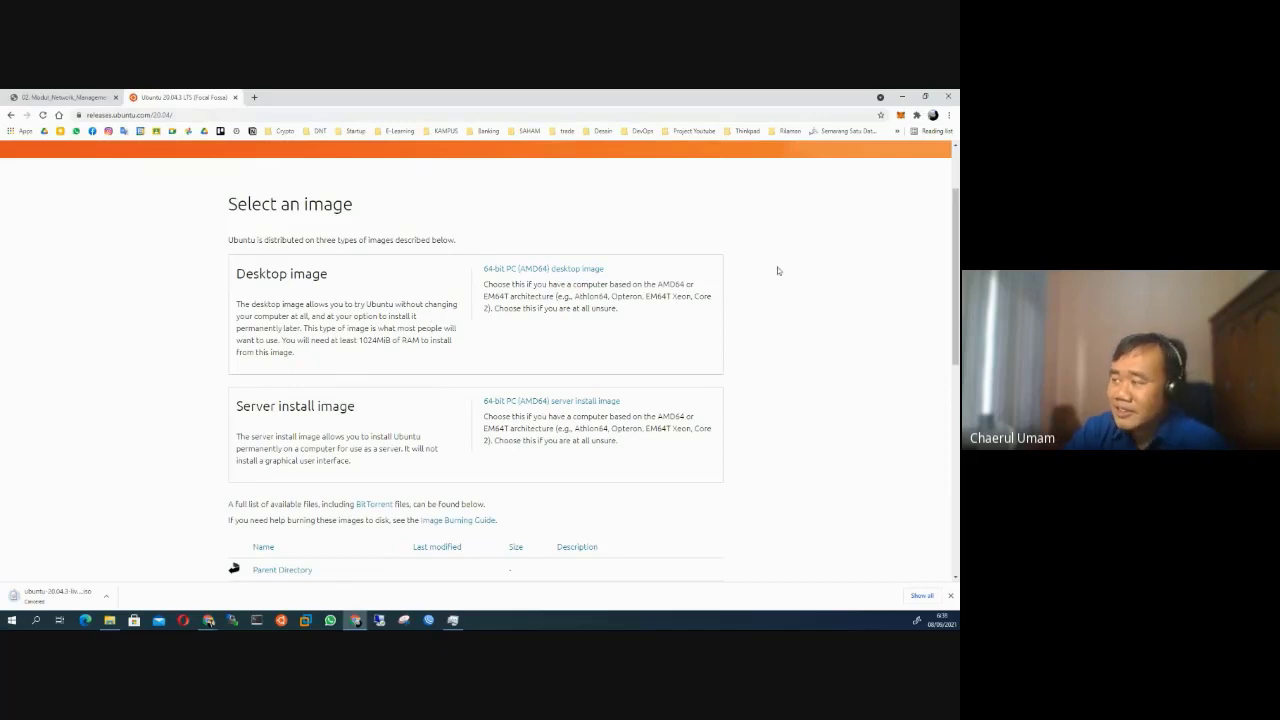
Minimize Chrome and bring up the options for the desktop Oracle VM VirtualBox shortcut
left_click(906, 97)
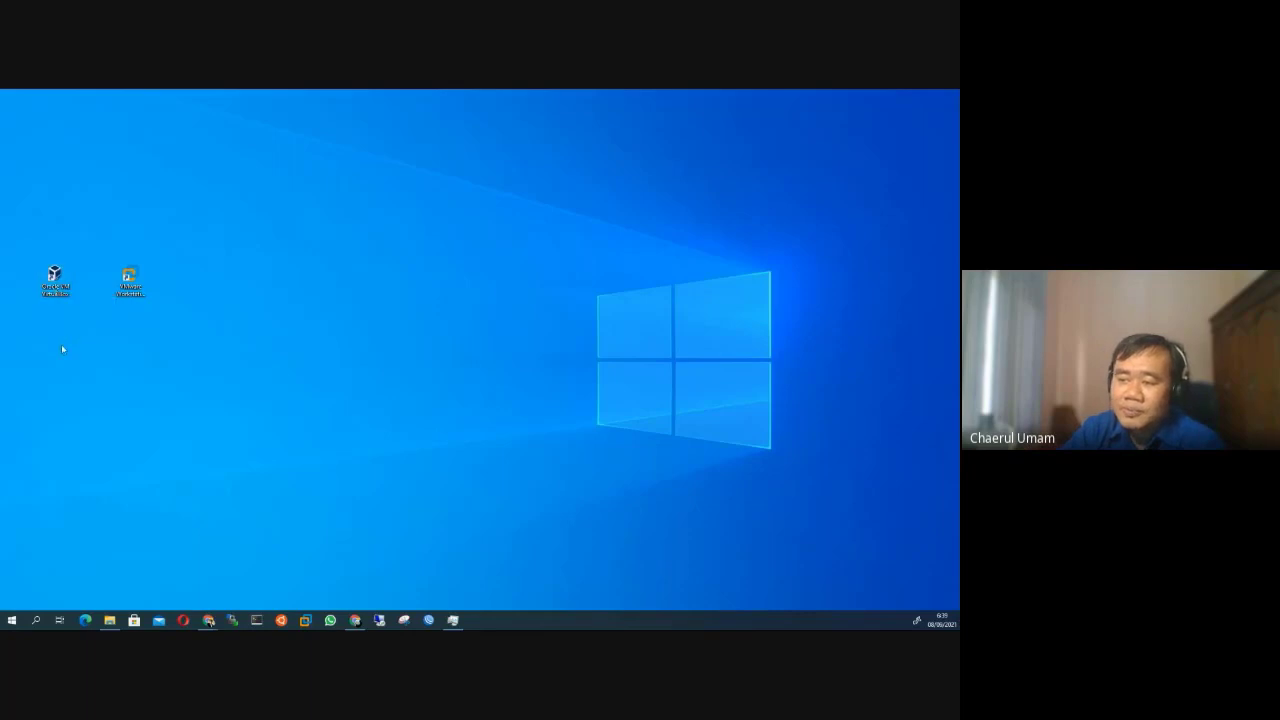
right_click(56, 281)
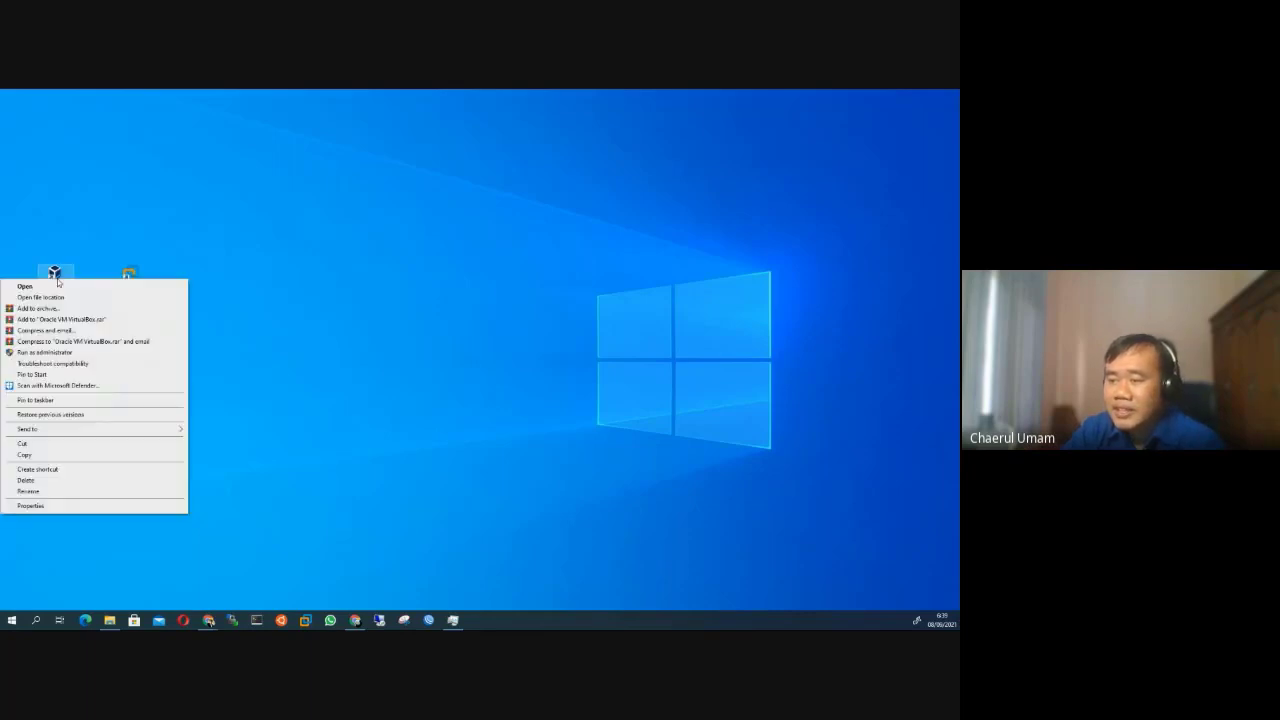
Run VirtualBox as administrator, switch the Manager to its Welcome page, and nudge the window down
left_click(86, 355)
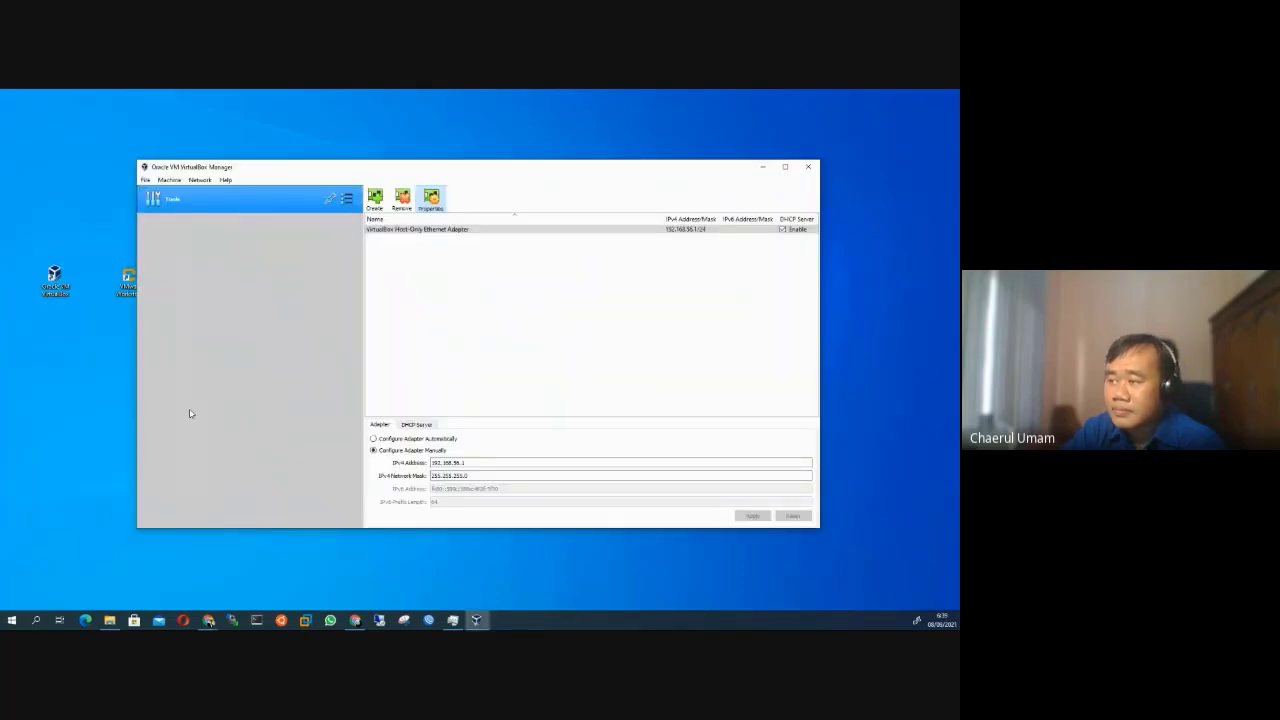
left_click(347, 198)
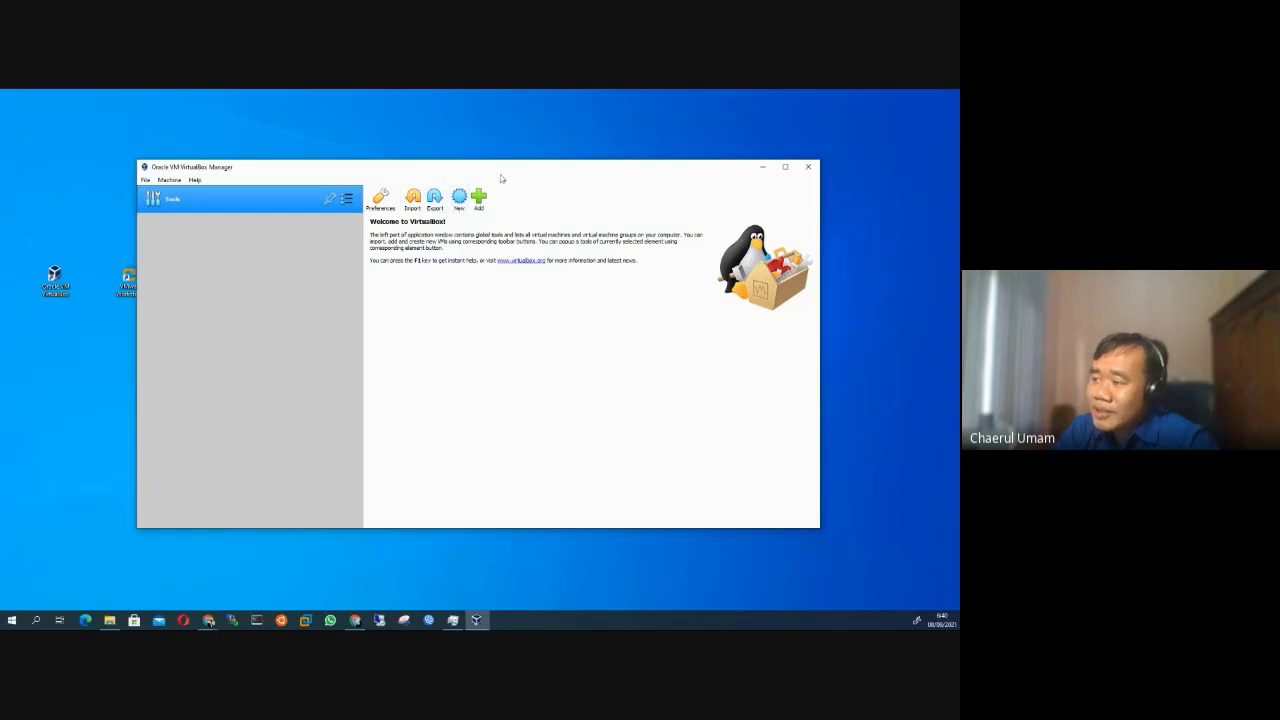
left_click_drag(500, 173, 500, 186)
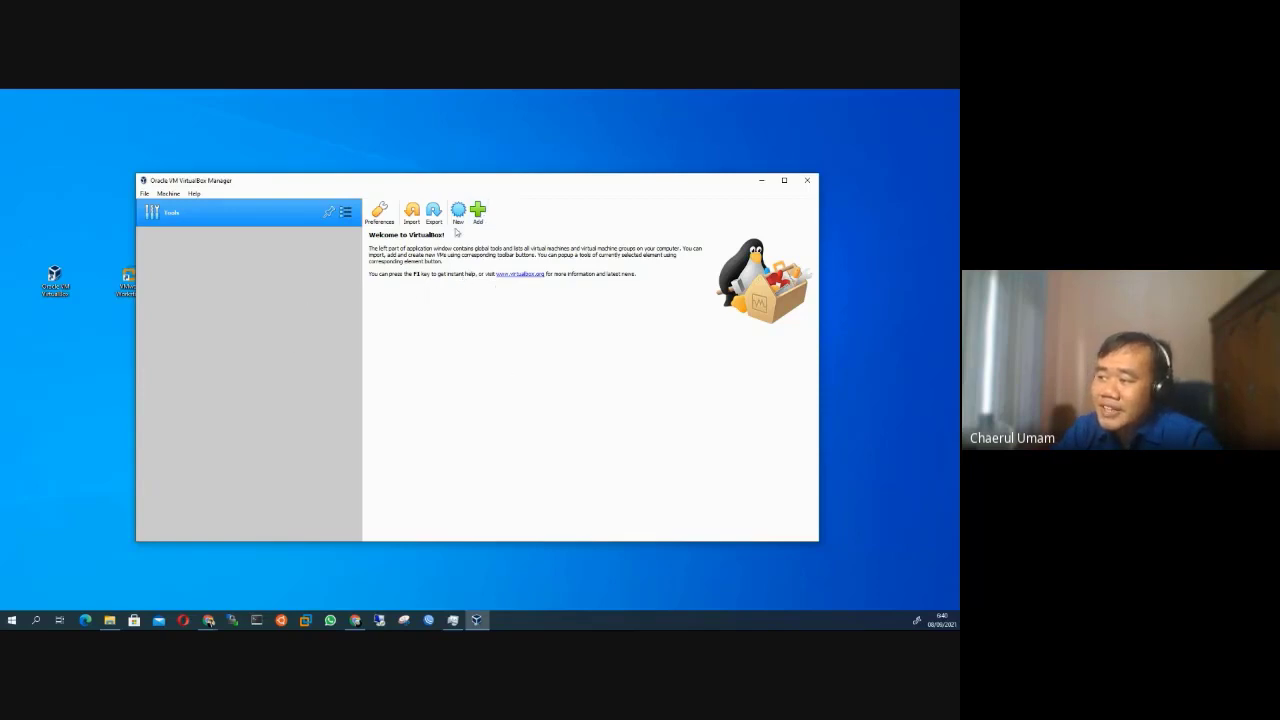
Create a new Linux Ubuntu (64-bit) machine named Ubuntu-Server-20.04-VM, keeping folder D:\VM\VBOX
left_click(459, 215)
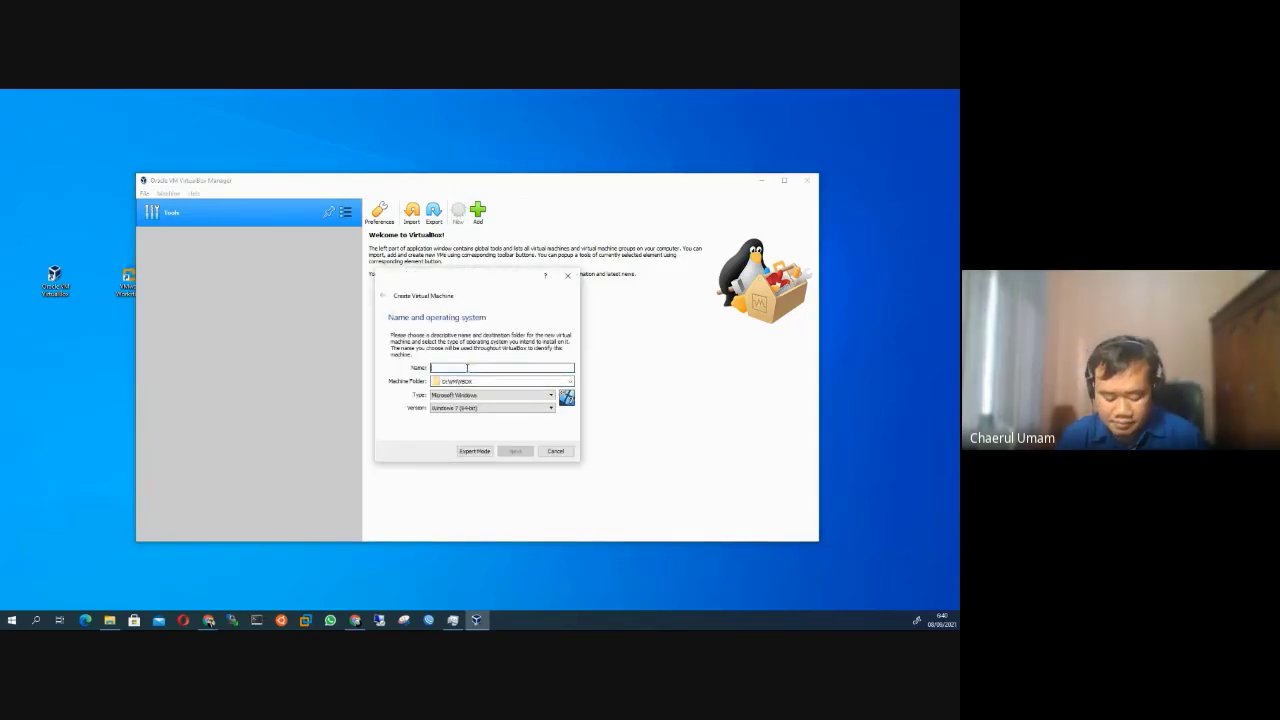
type("Ubuntu")
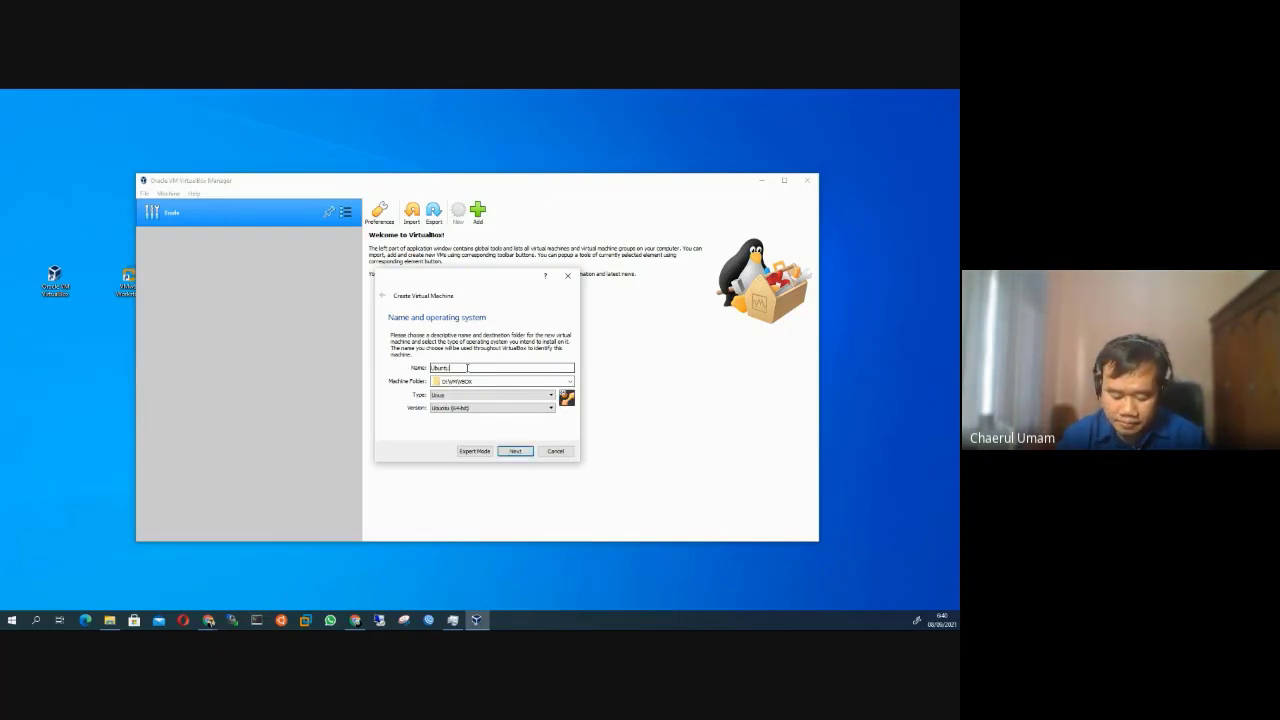
type("-Server")
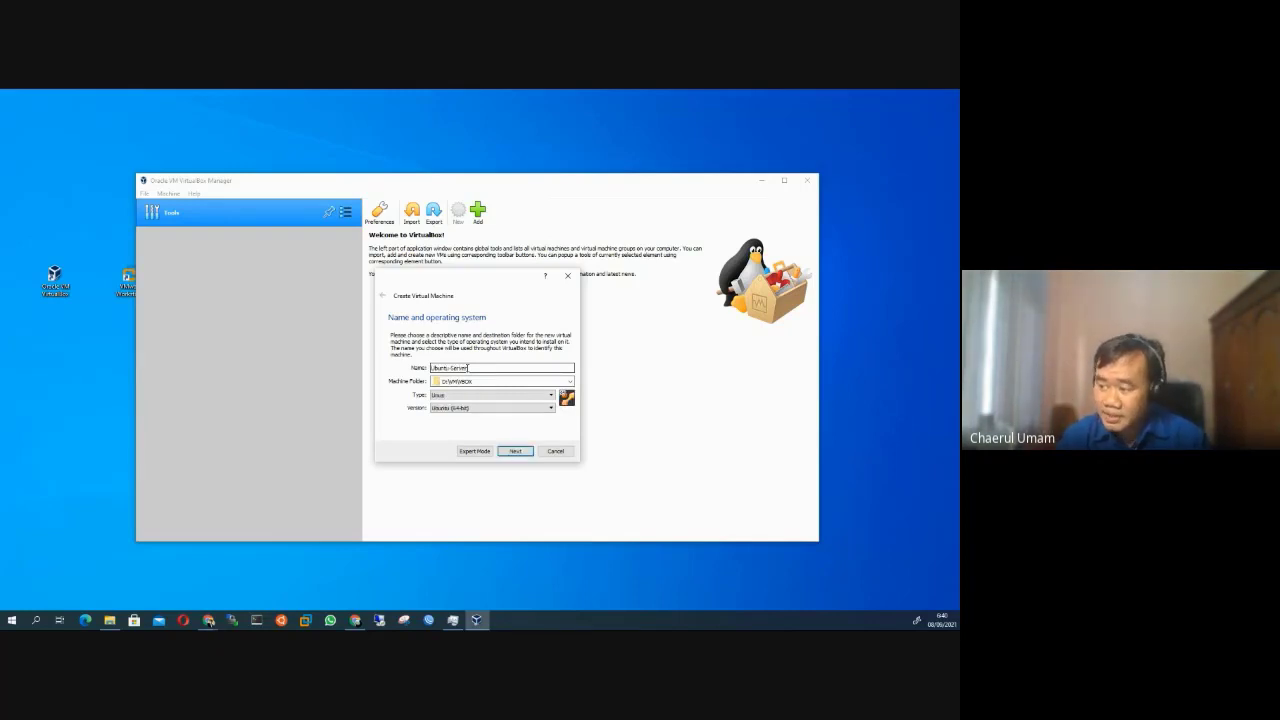
type(" 2")
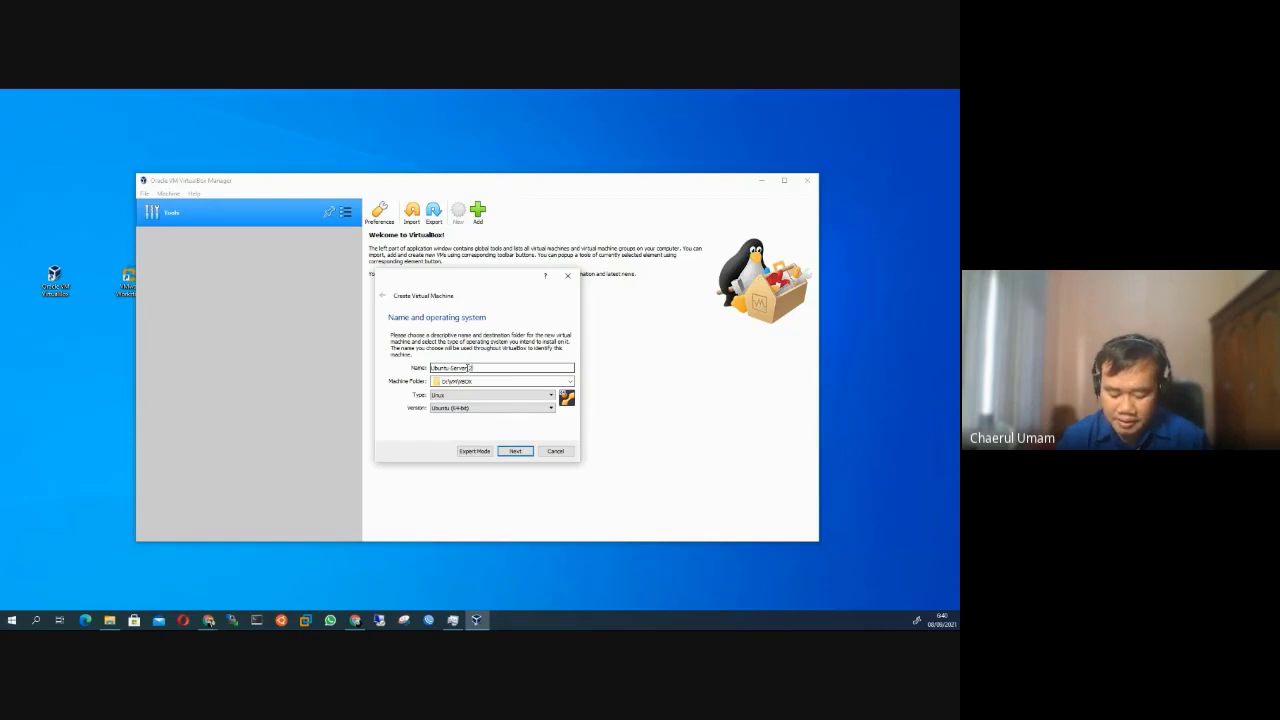
type("0")
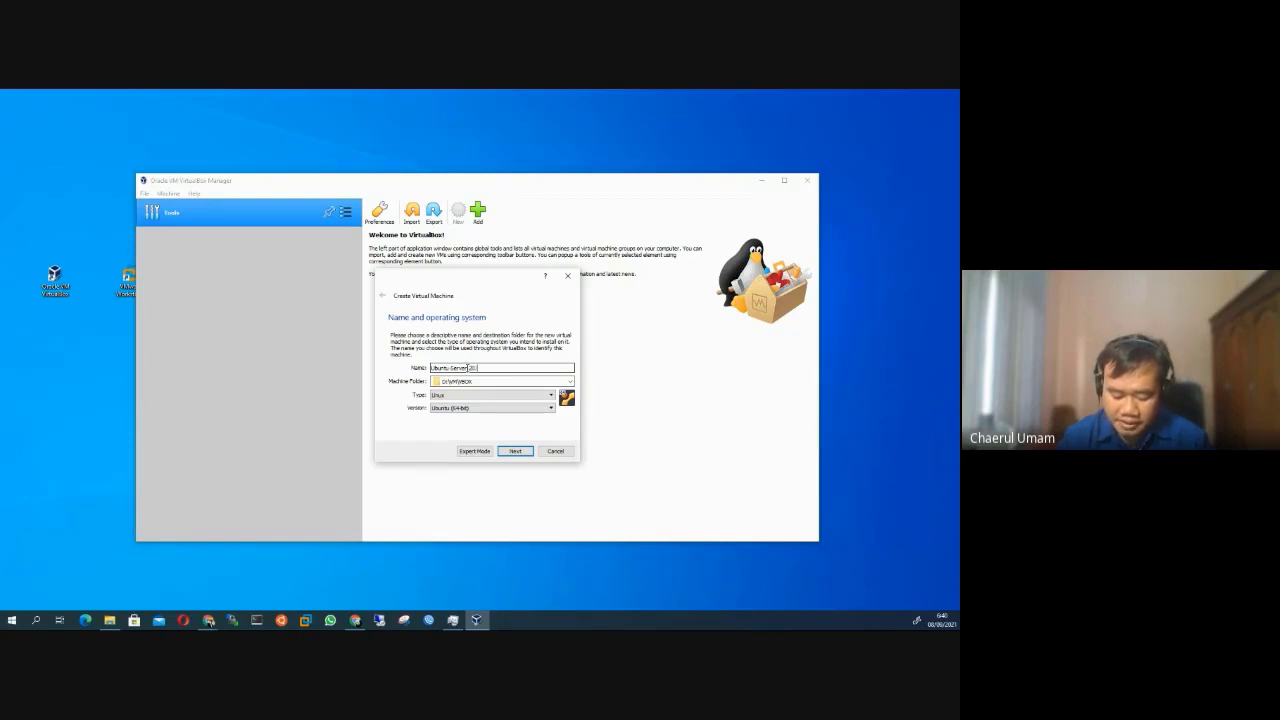
type(".04")
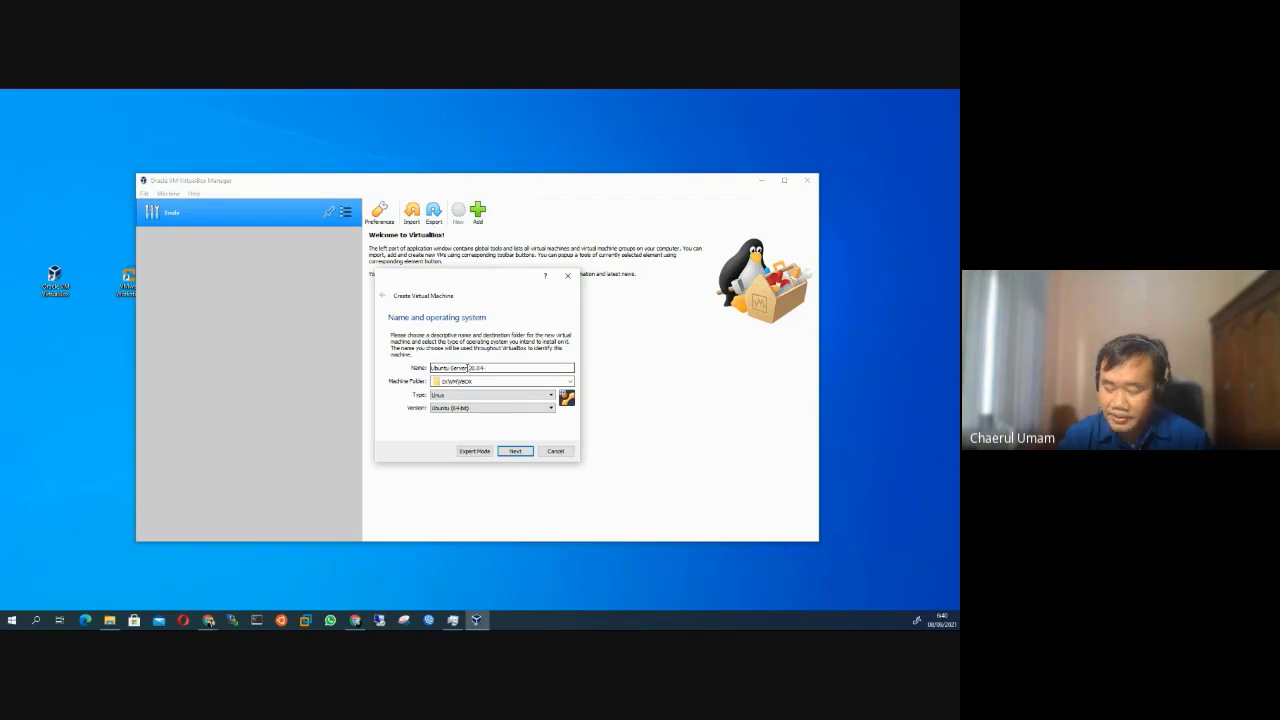
type("-VM")
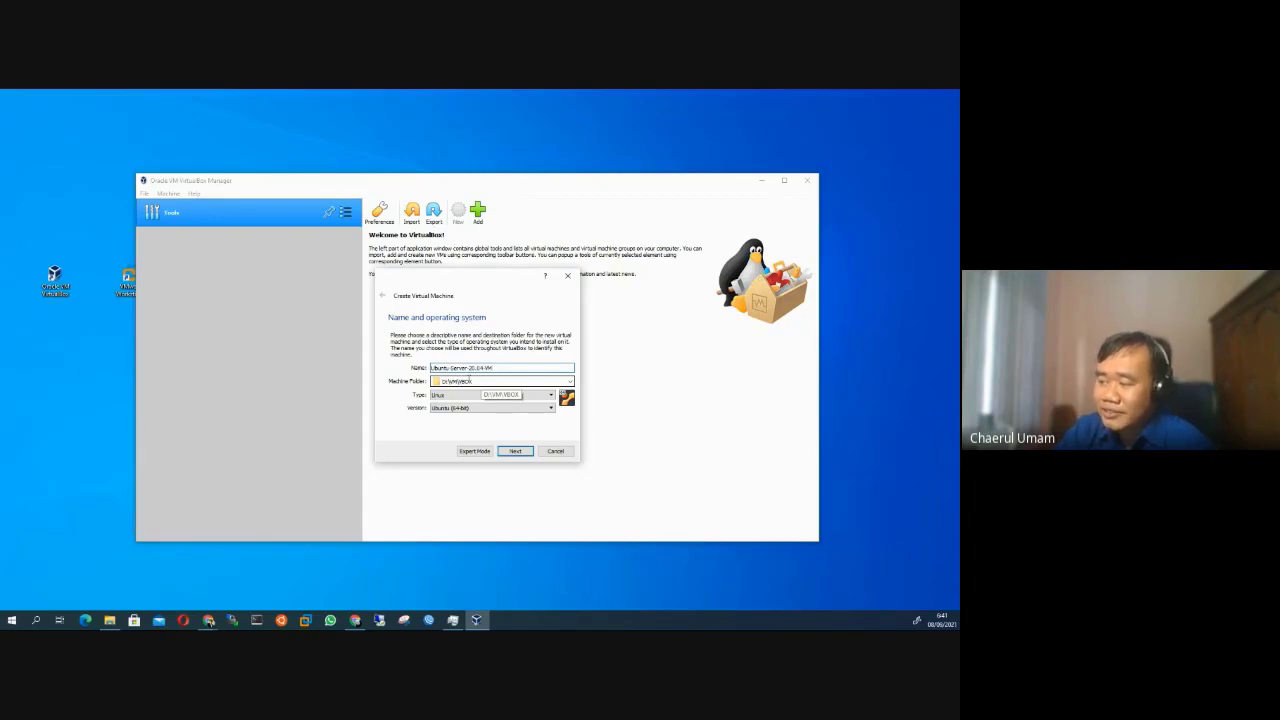
left_click(471, 381)
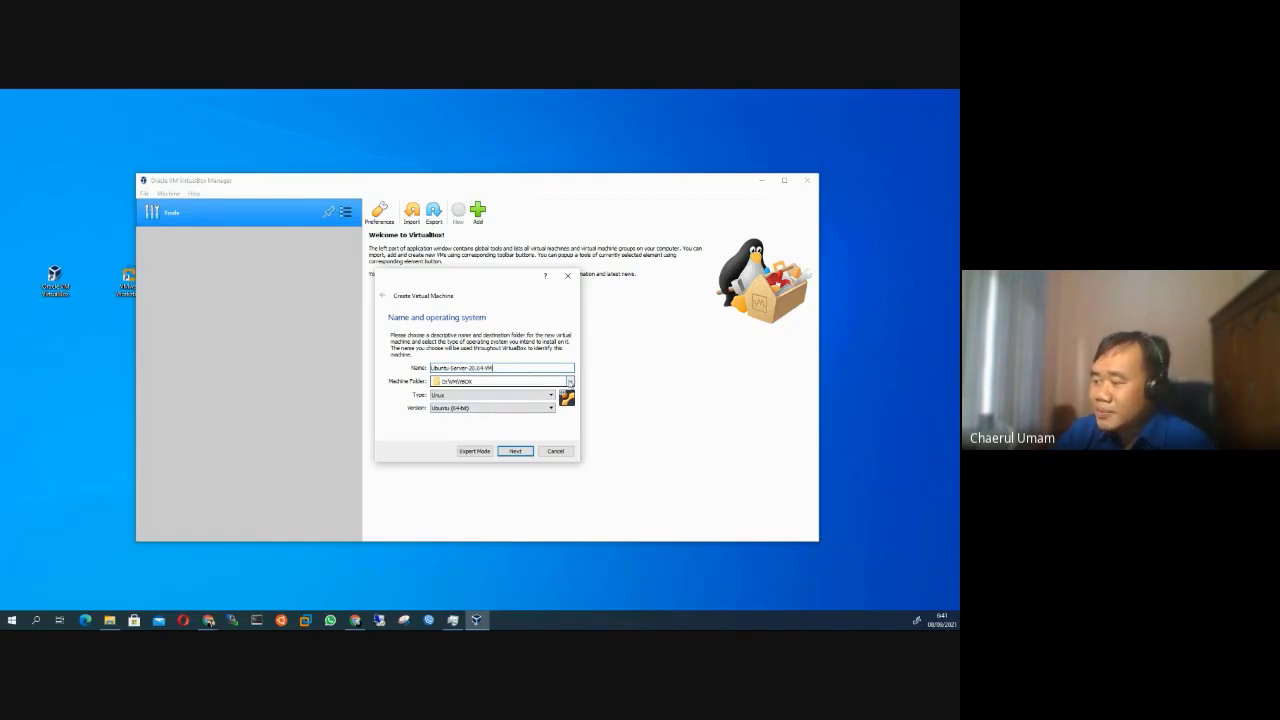
left_click(570, 382)
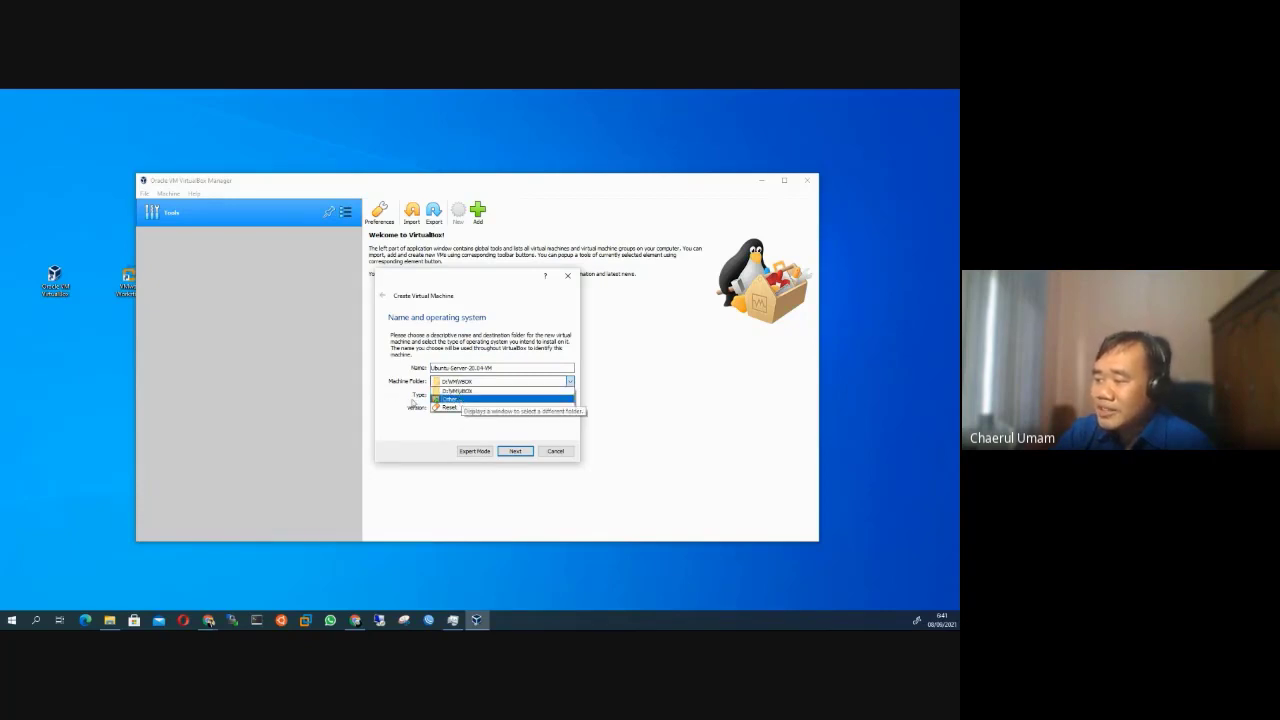
left_click(455, 390)
left_click(435, 365)
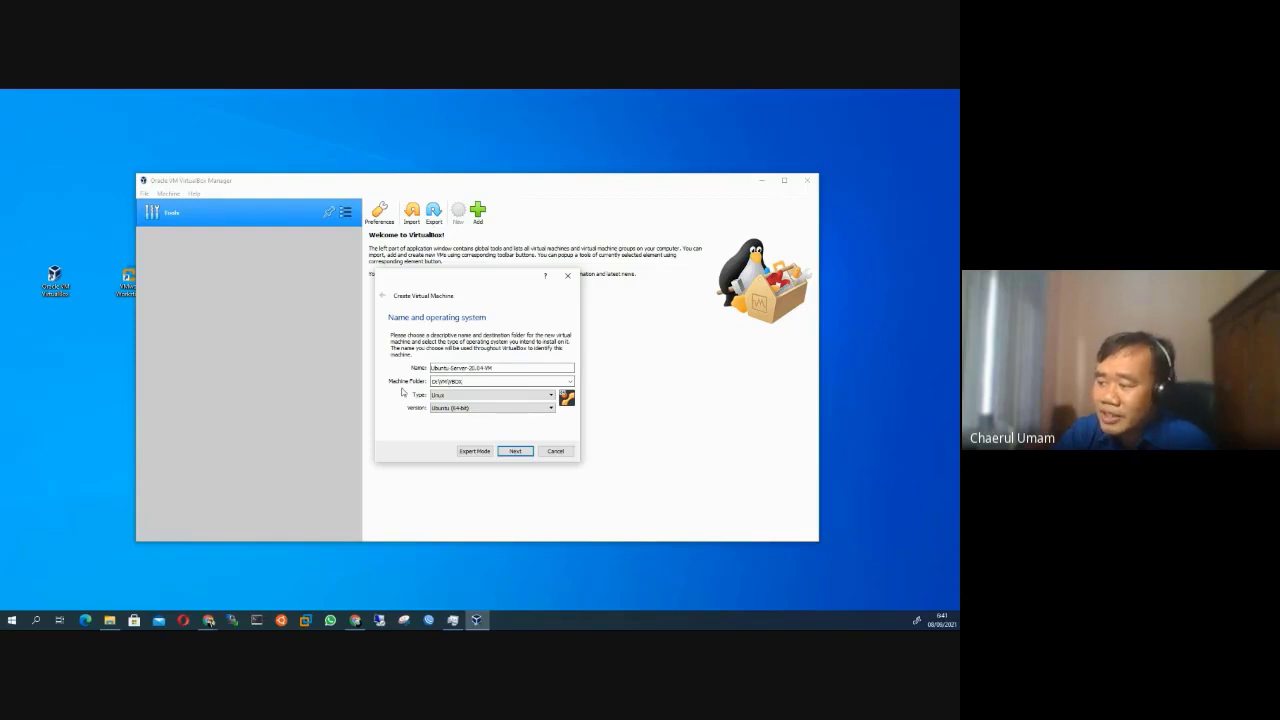
left_click(432, 381)
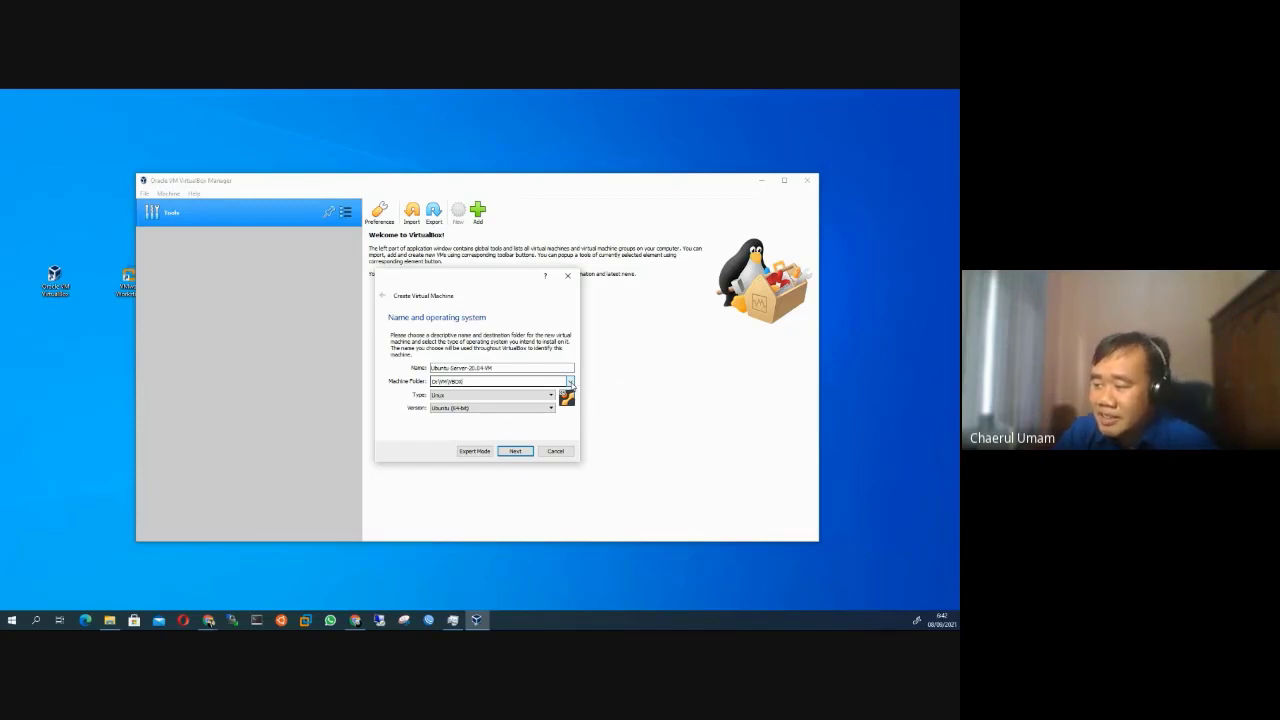
left_click(570, 383)
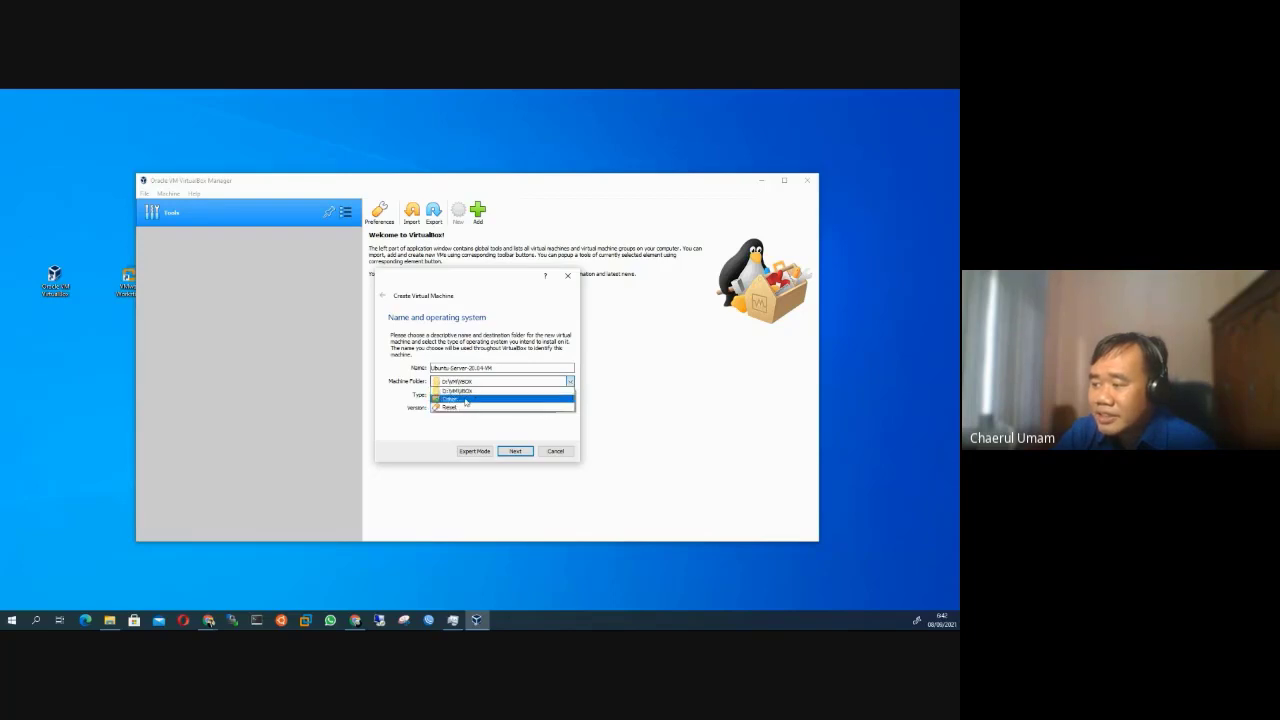
left_click(478, 381)
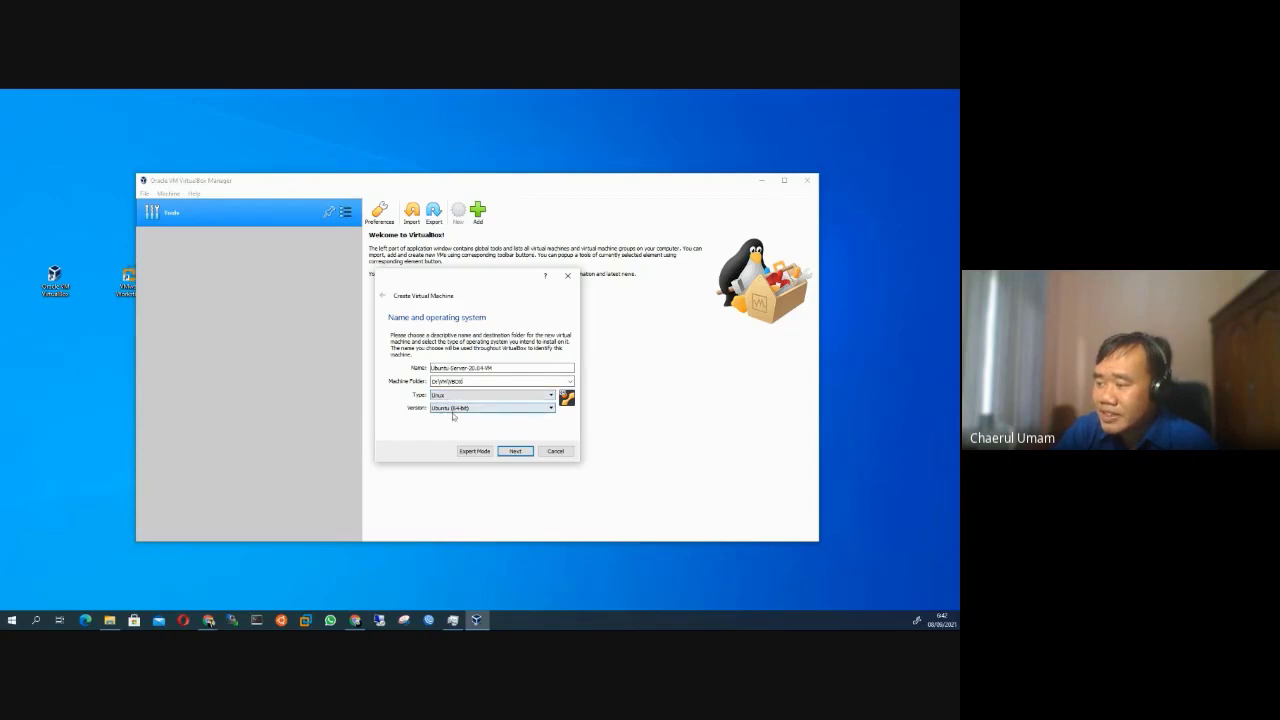
left_click(516, 451)
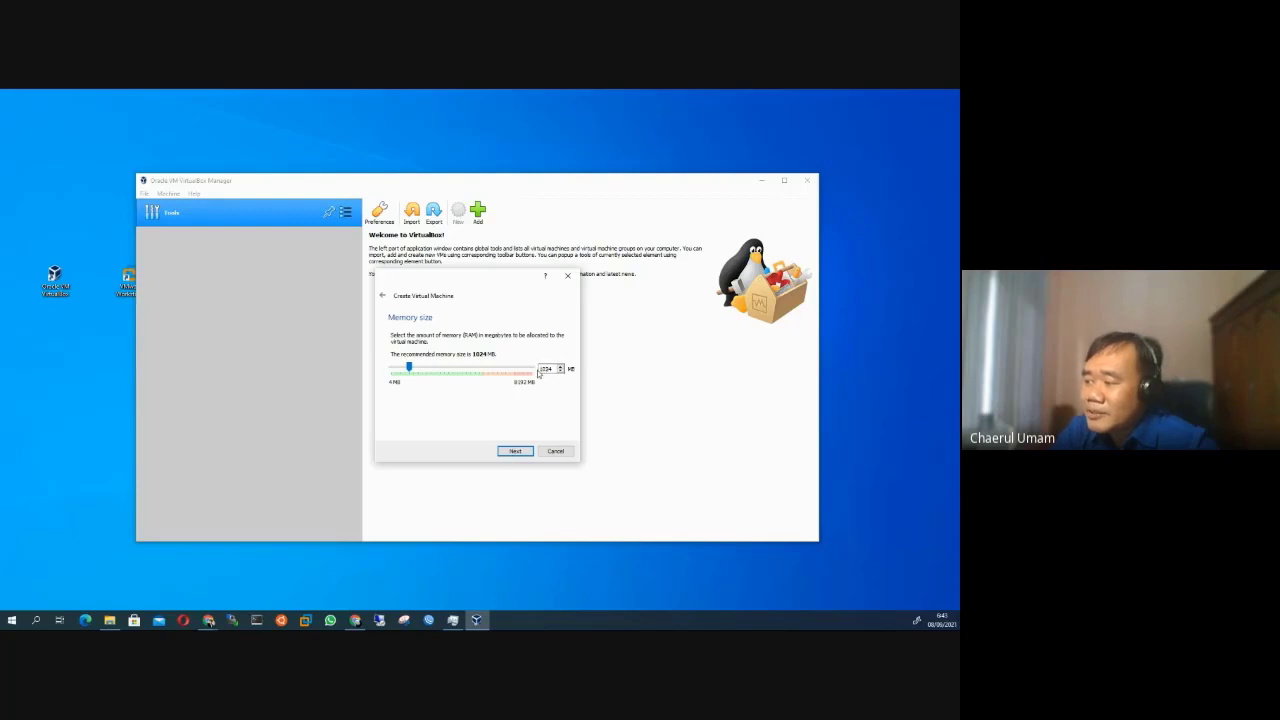
Replace the 1024 MB memory value with 2048 MB and continue to the hard disk page
left_click_drag(552, 369, 530, 368)
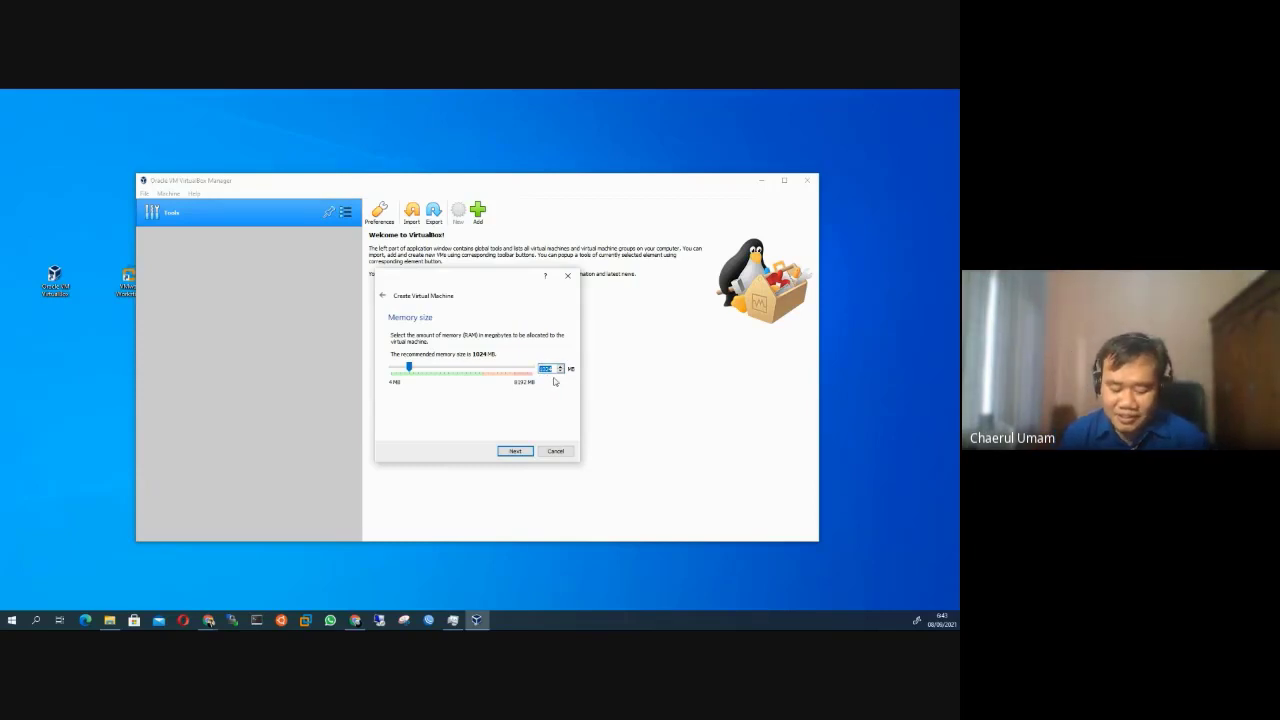
type("2")
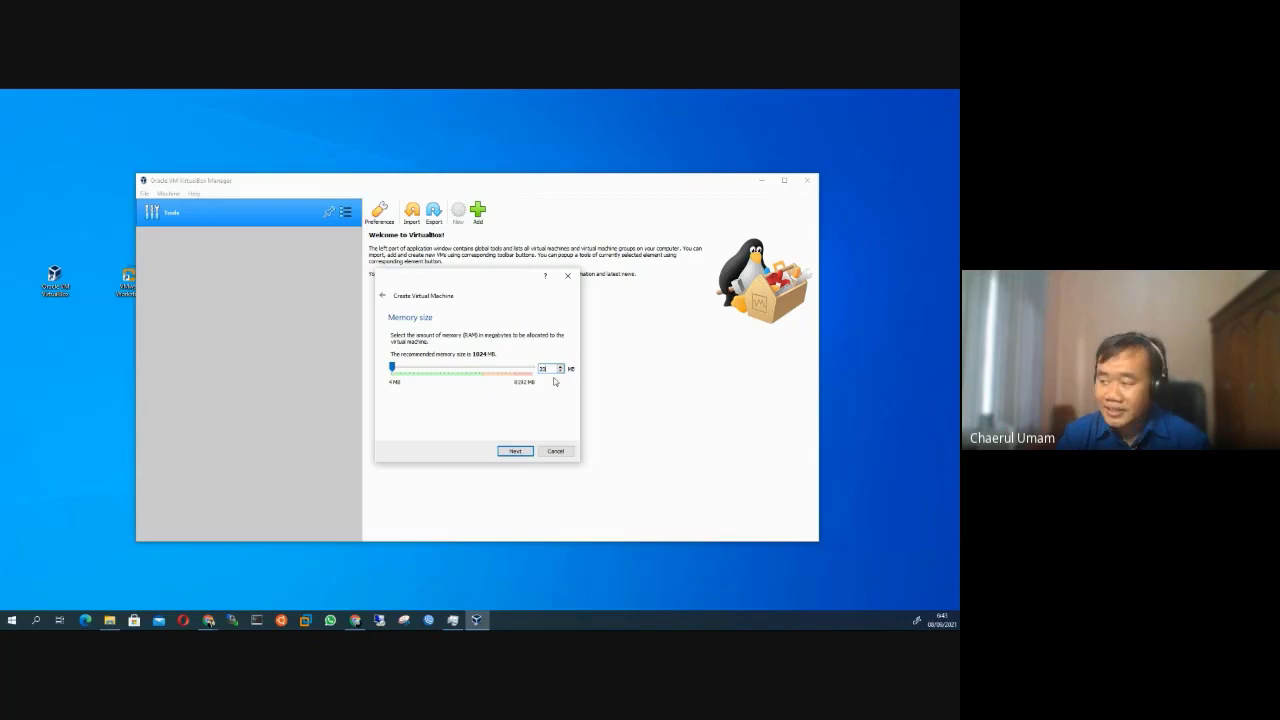
type("048")
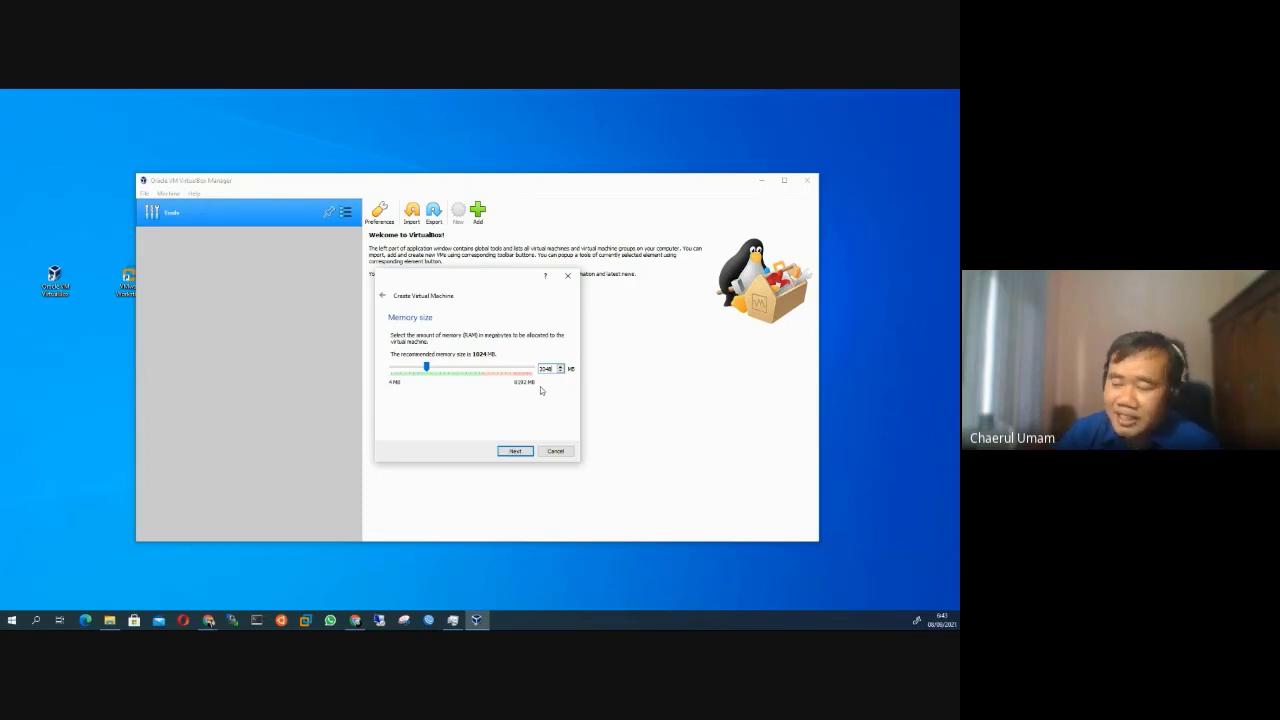
left_click(516, 451)
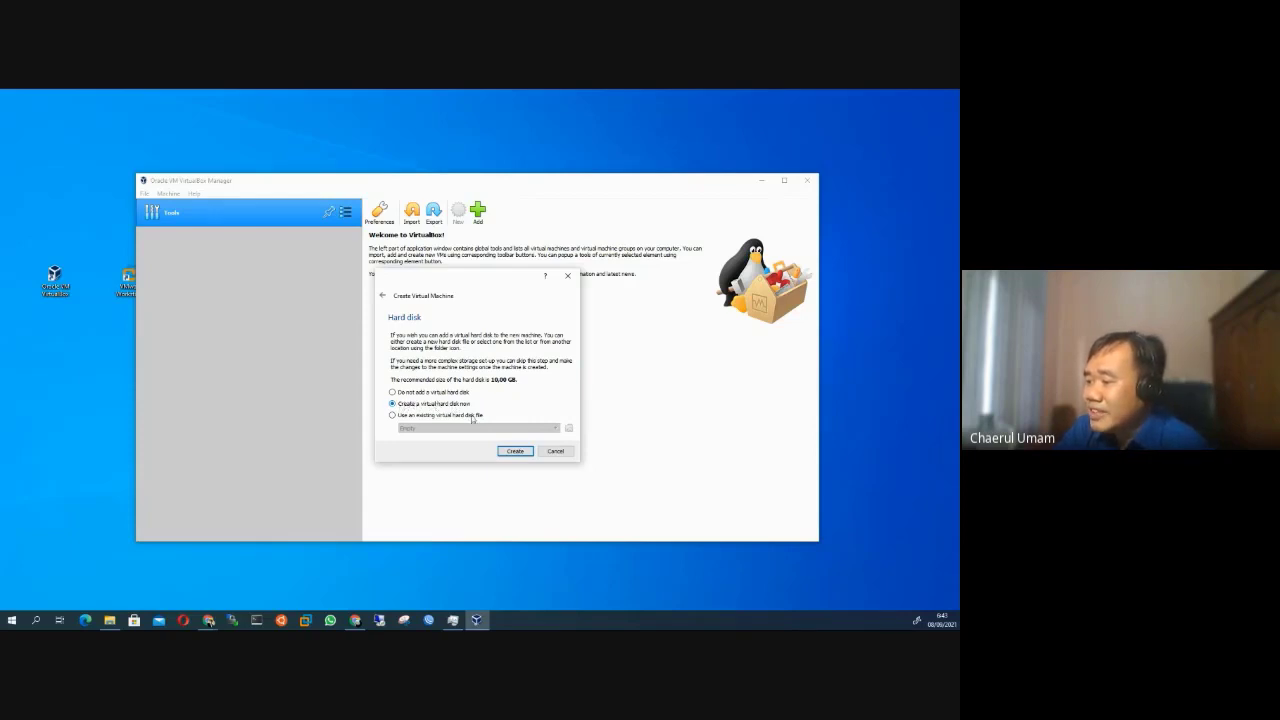
Create a dynamically allocated 10 GB VDI virtual hard disk for the machine
left_click(516, 451)
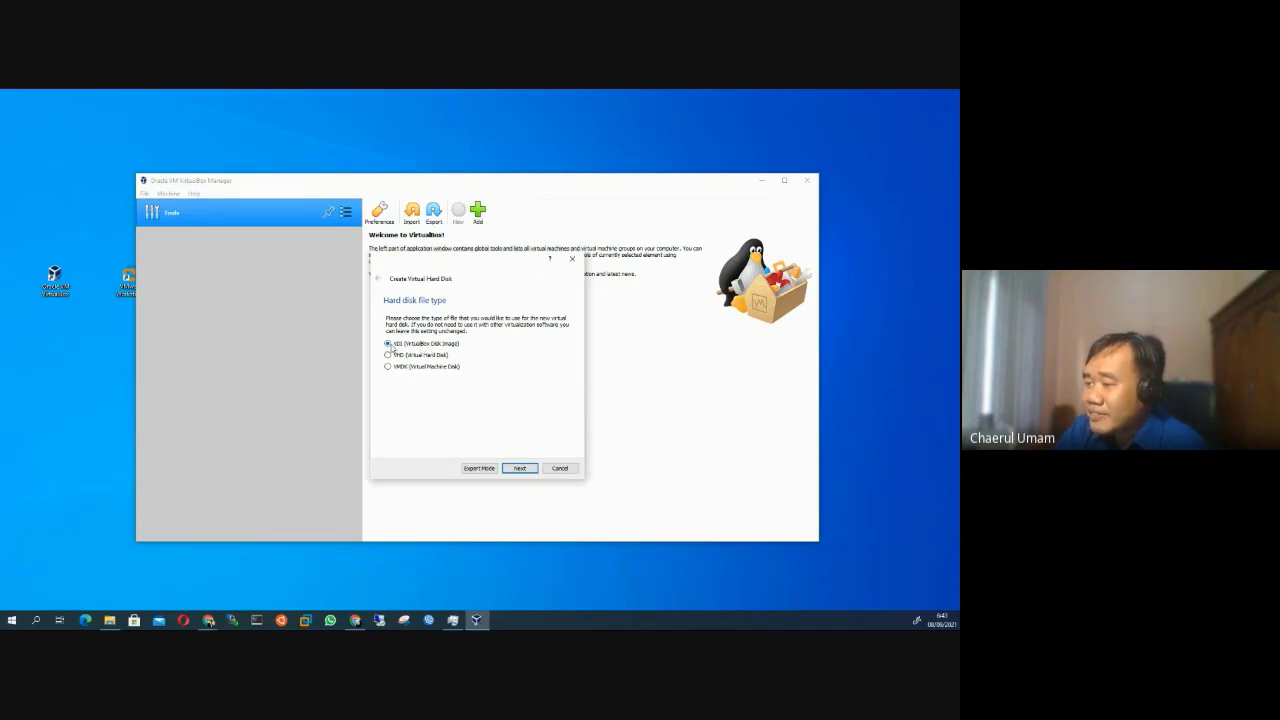
left_click(521, 469)
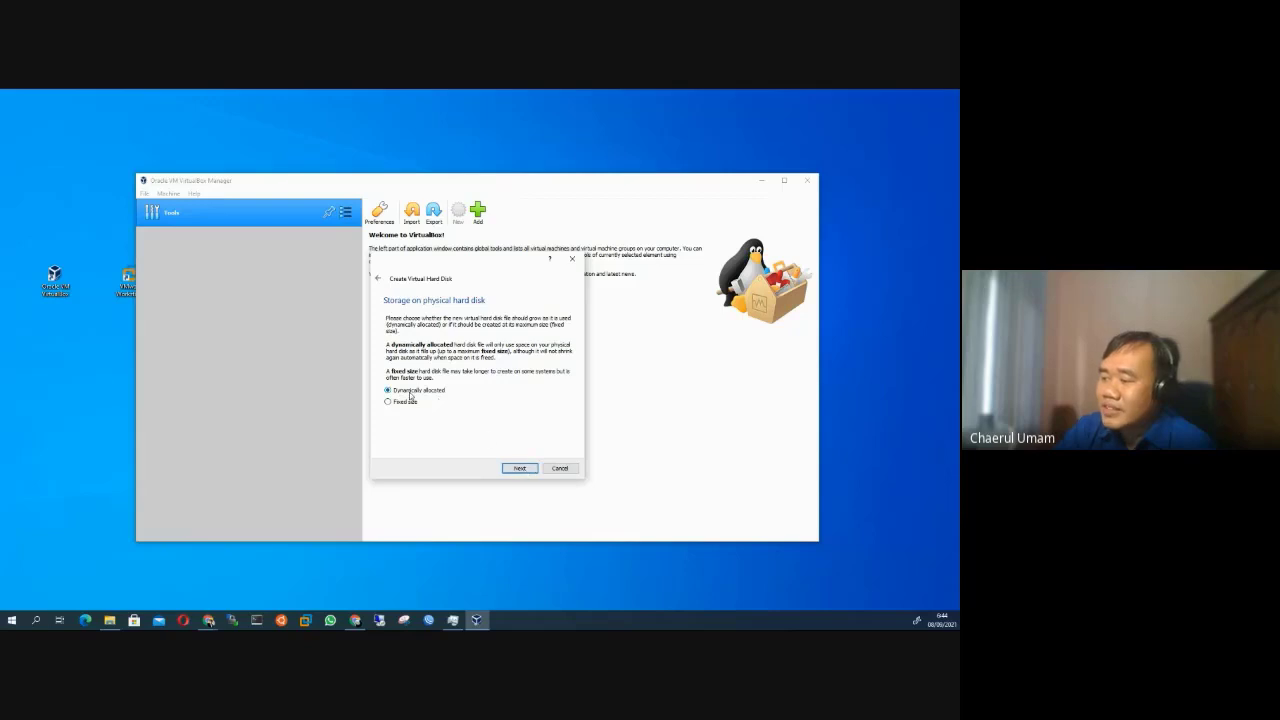
left_click(519, 470)
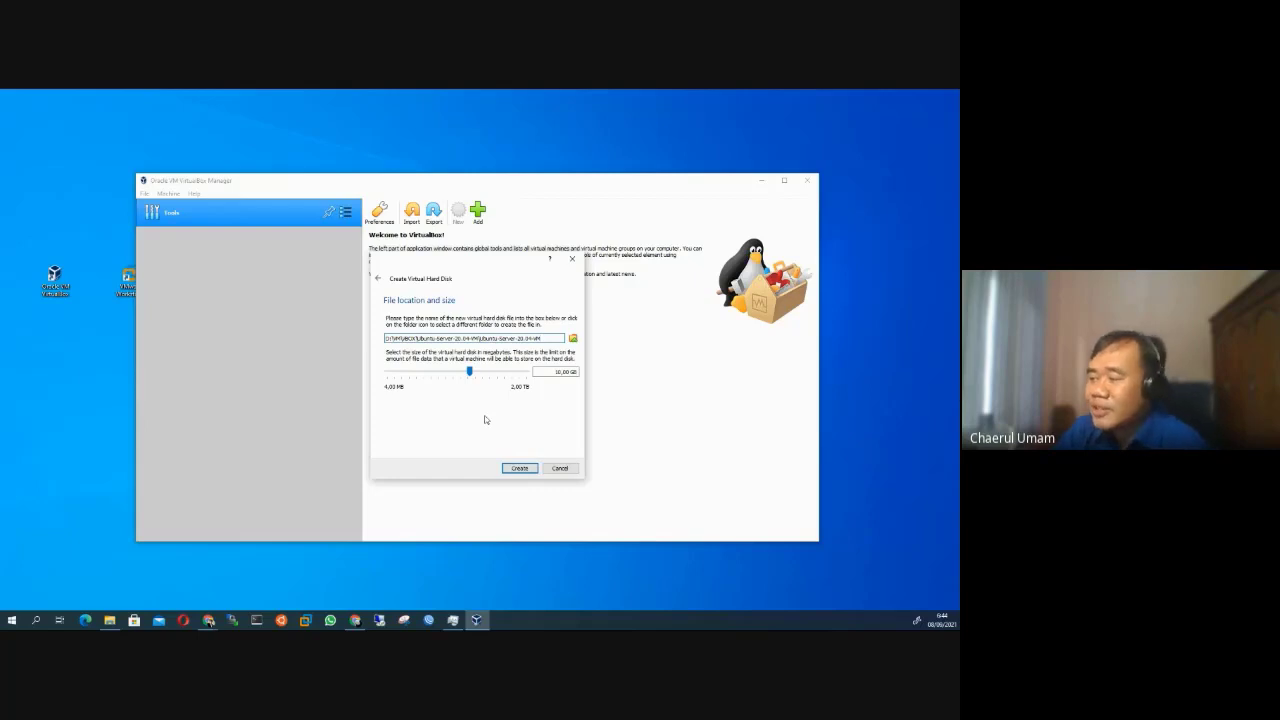
left_click(518, 469)
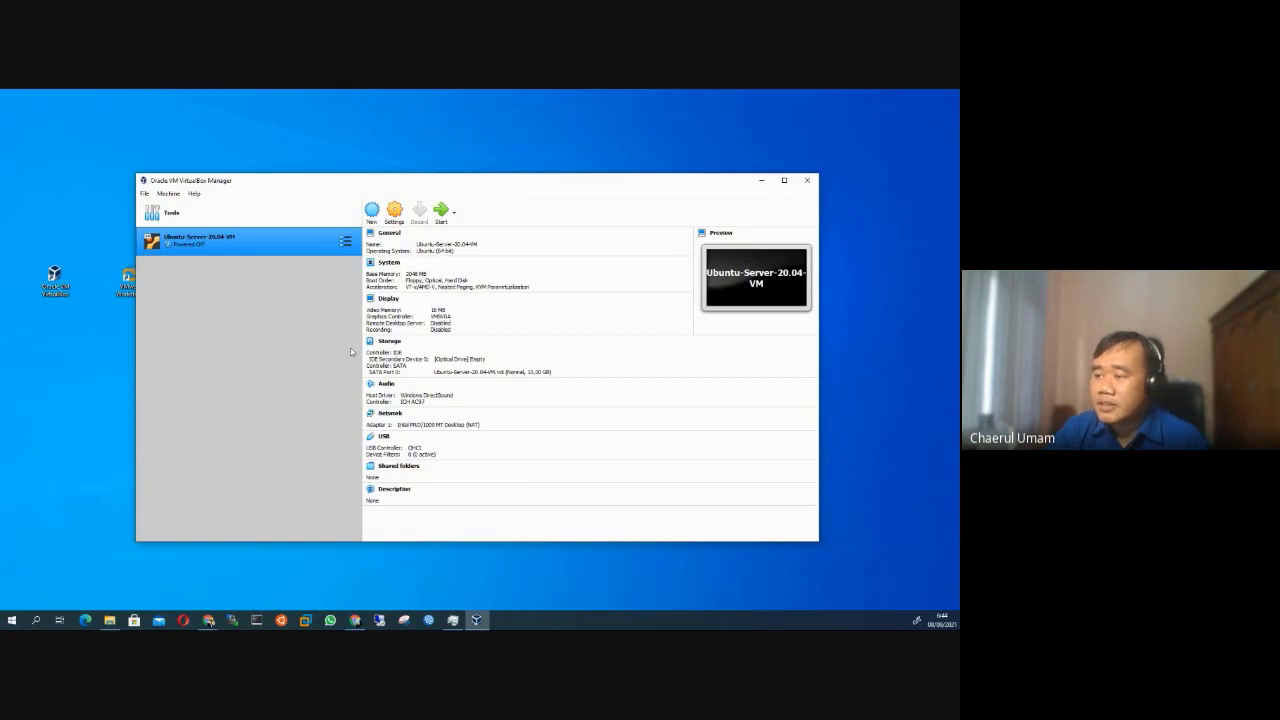
Look at the machine's right-click Start submenu, dismiss it, and start Ubuntu-Server-20.04-VM from the toolbar
right_click(261, 244)
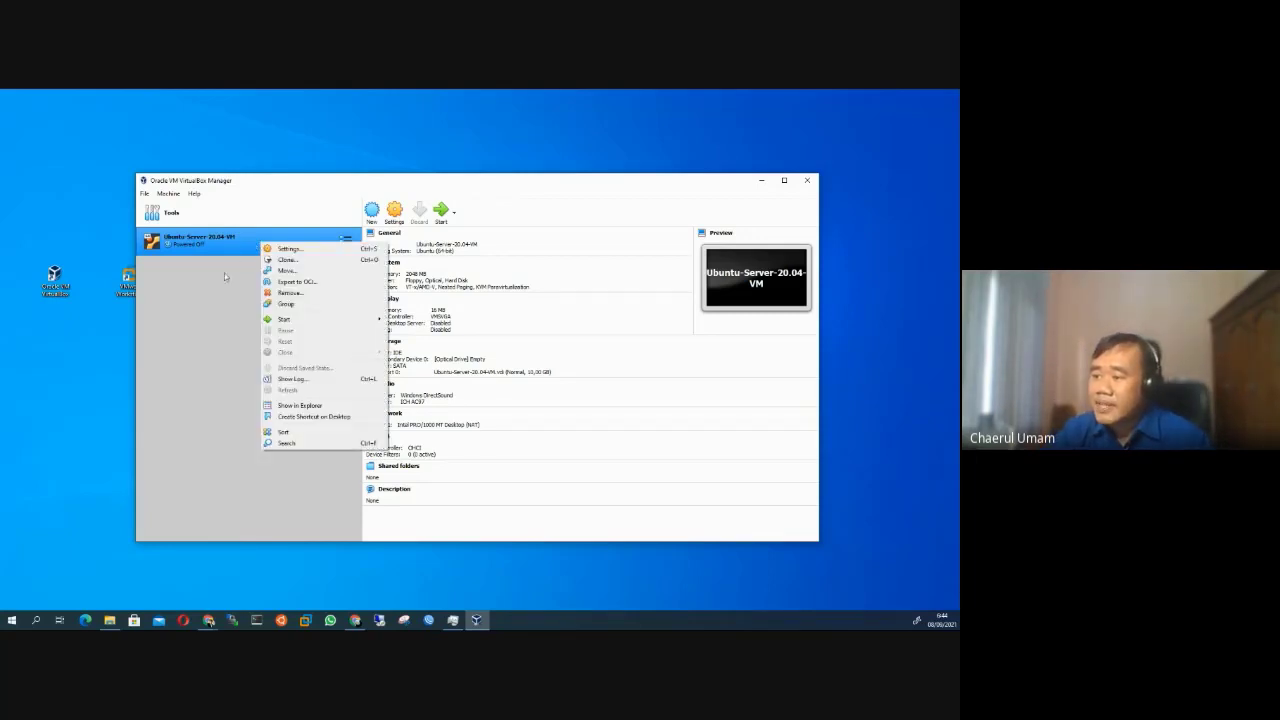
mouse_move(305, 320)
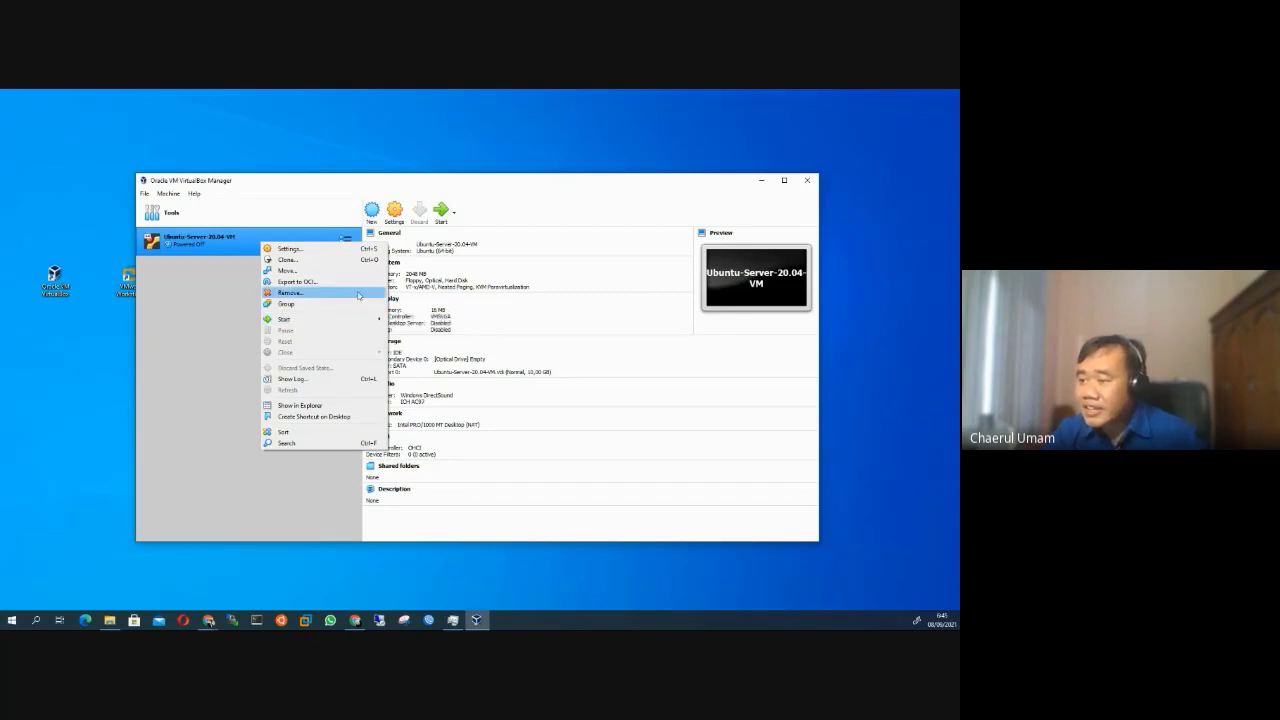
mouse_move(354, 323)
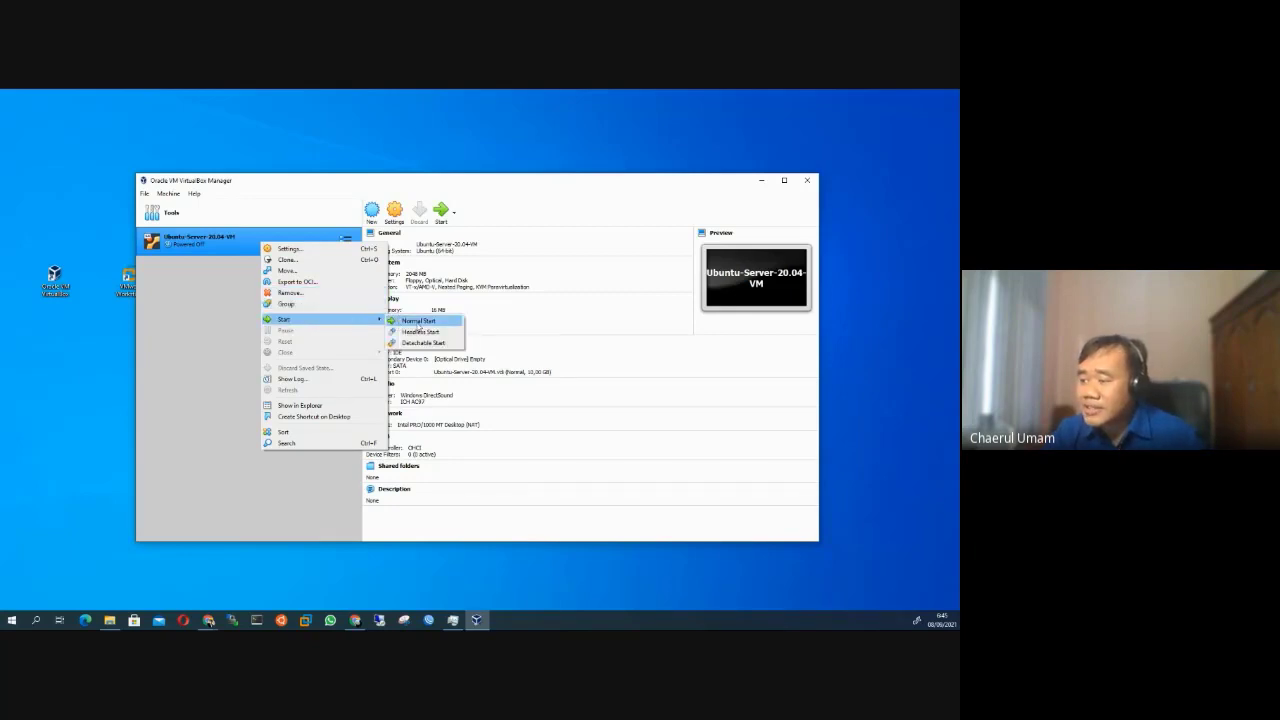
left_click(204, 342)
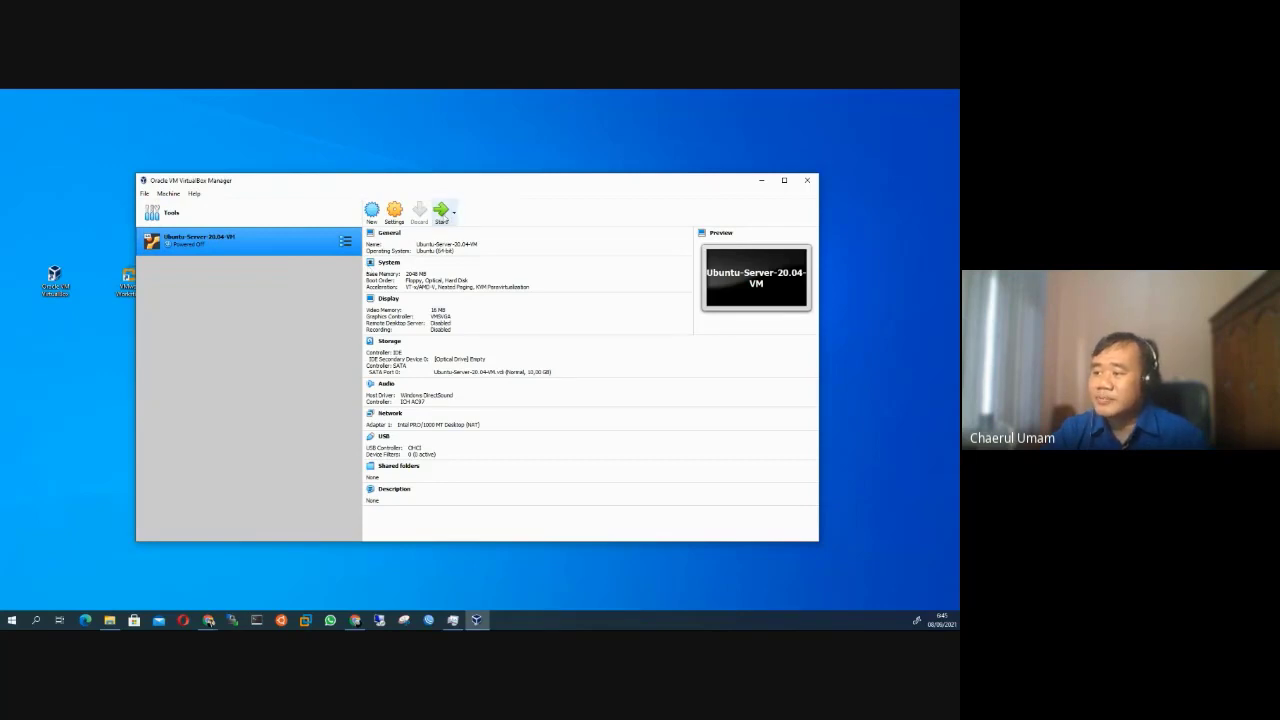
left_click(445, 214)
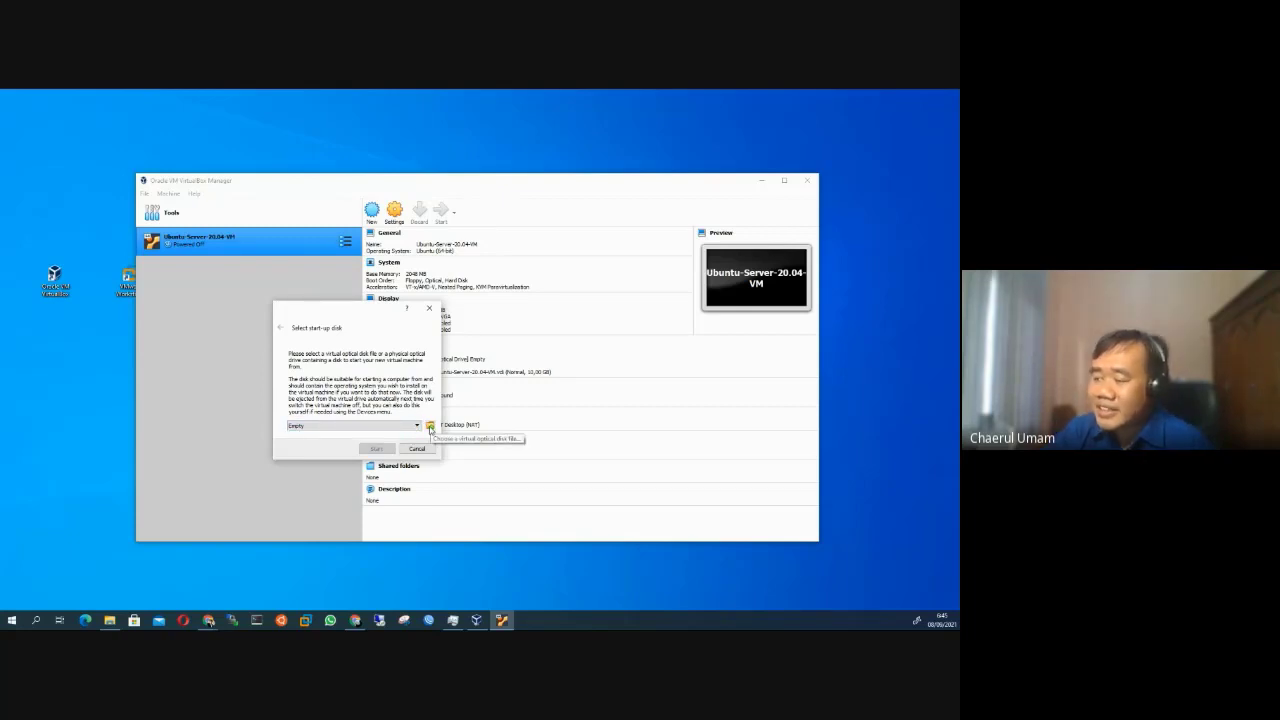
Shift the start-up disk dialog left and open the Optical Disk Selector from its folder icon
left_click_drag(354, 307, 313, 310)
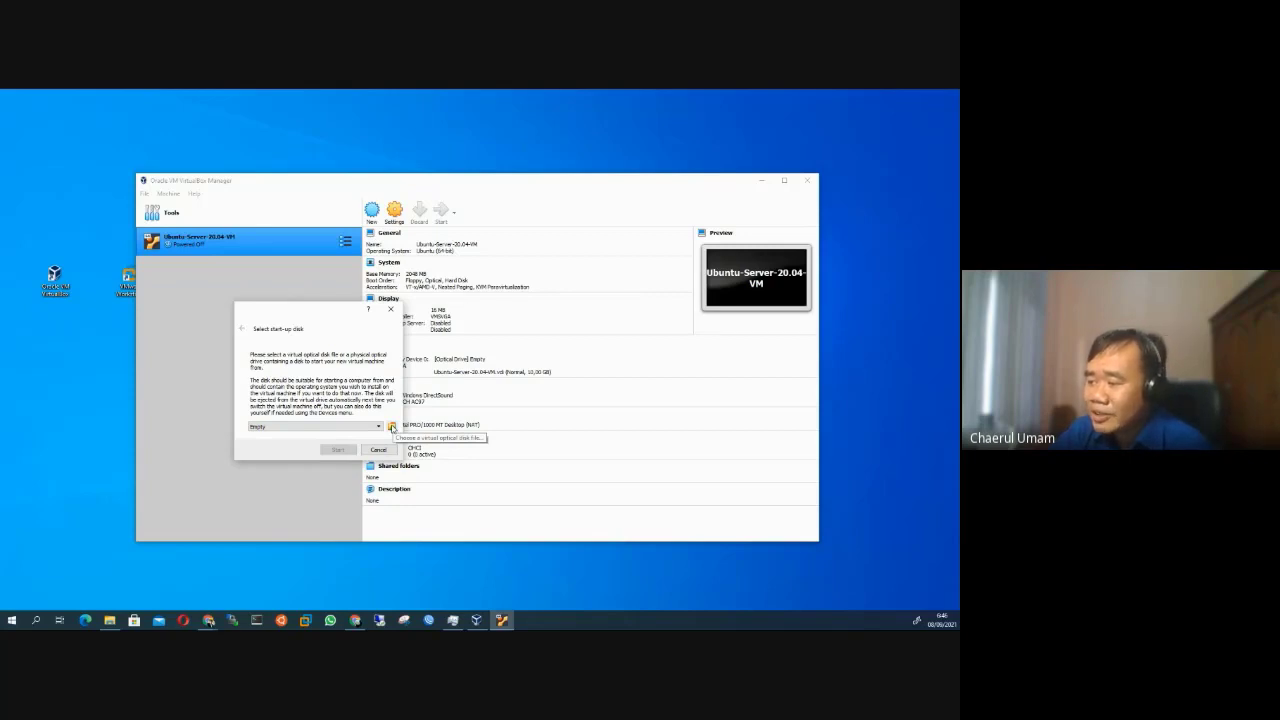
left_click(392, 426)
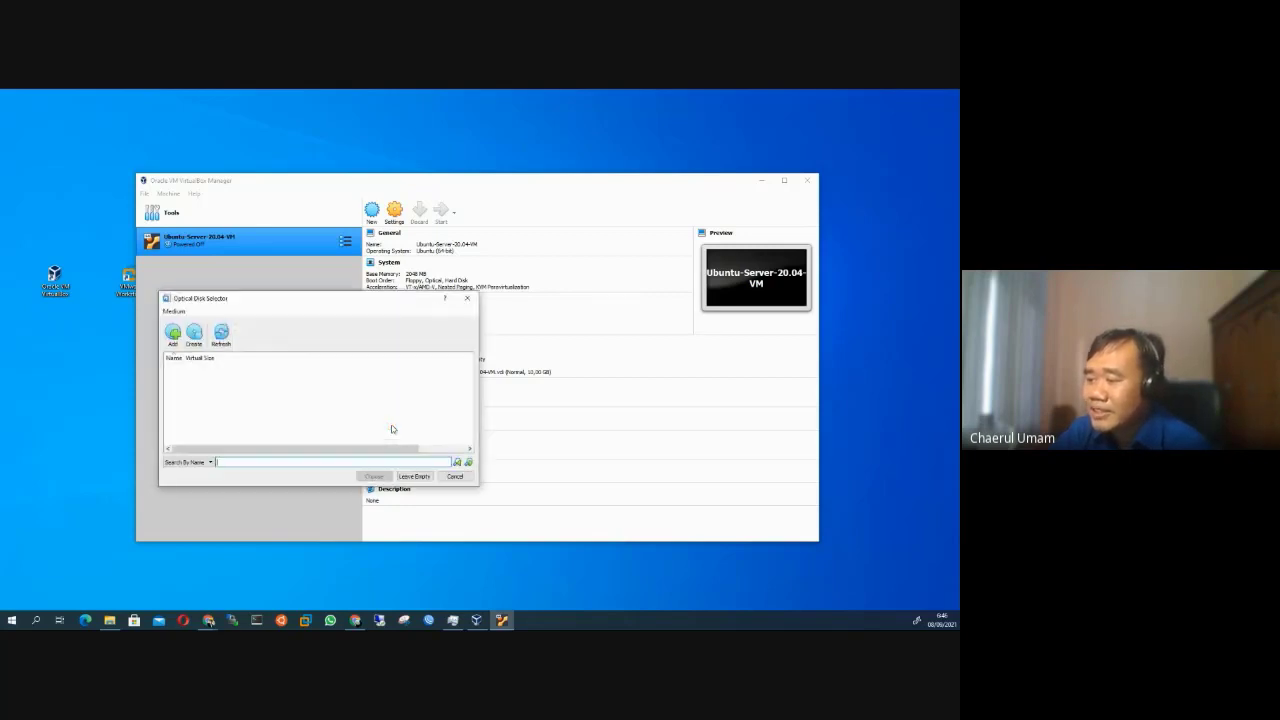
Add ubuntu-20.04.2-live-server-amd64.iso from C:\MASTER as the start-up disk and start the VM
left_click(173, 333)
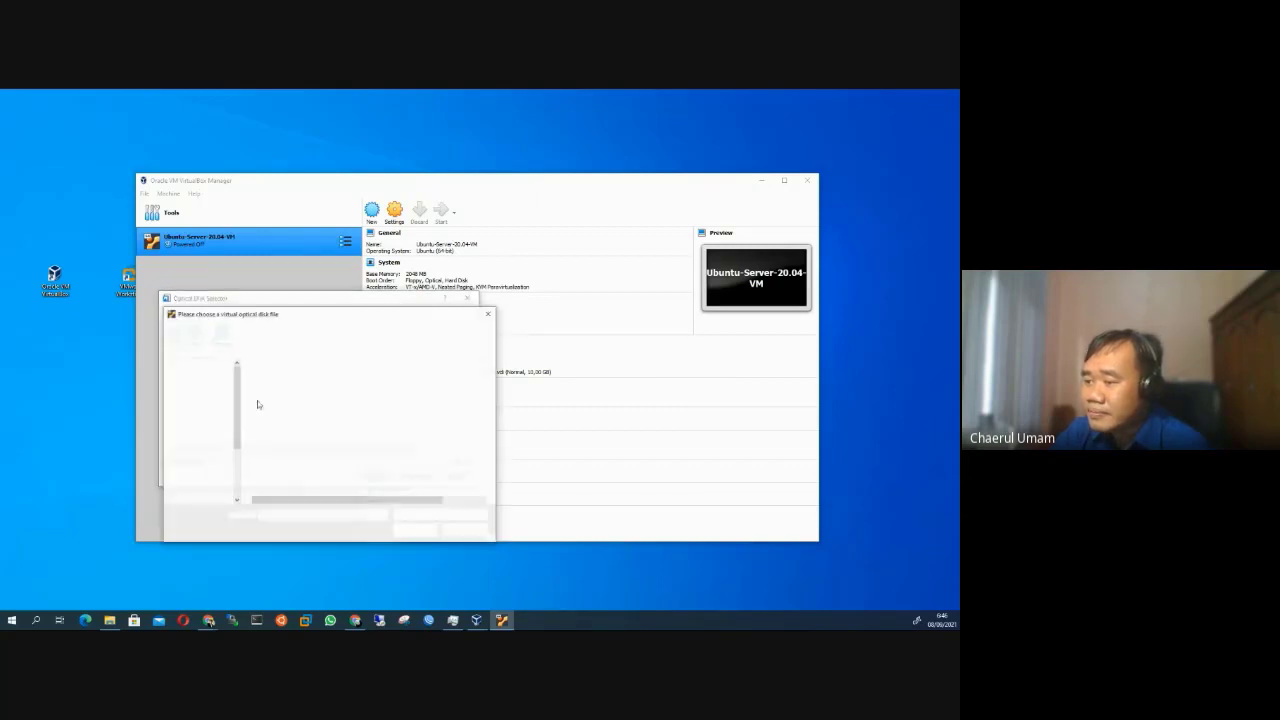
scroll(205, 470, "down", 1)
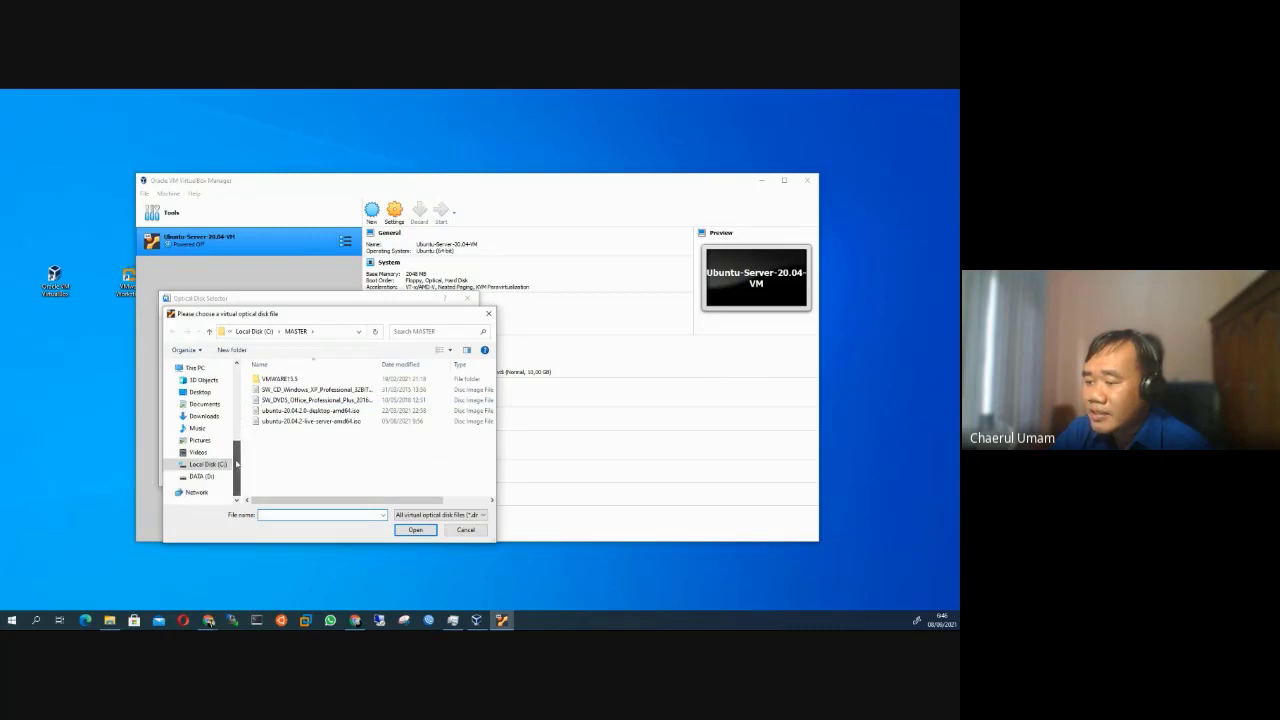
left_click(208, 465)
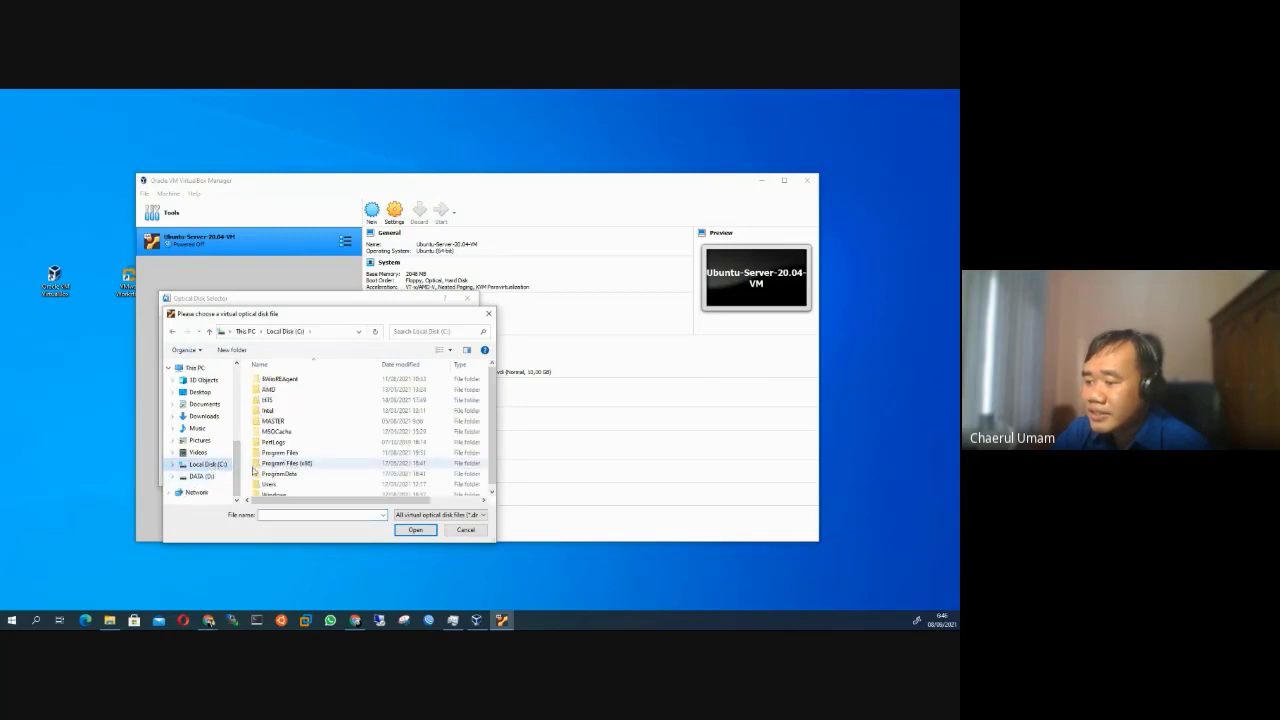
scroll(290, 465, "down", 1)
double_click(287, 419)
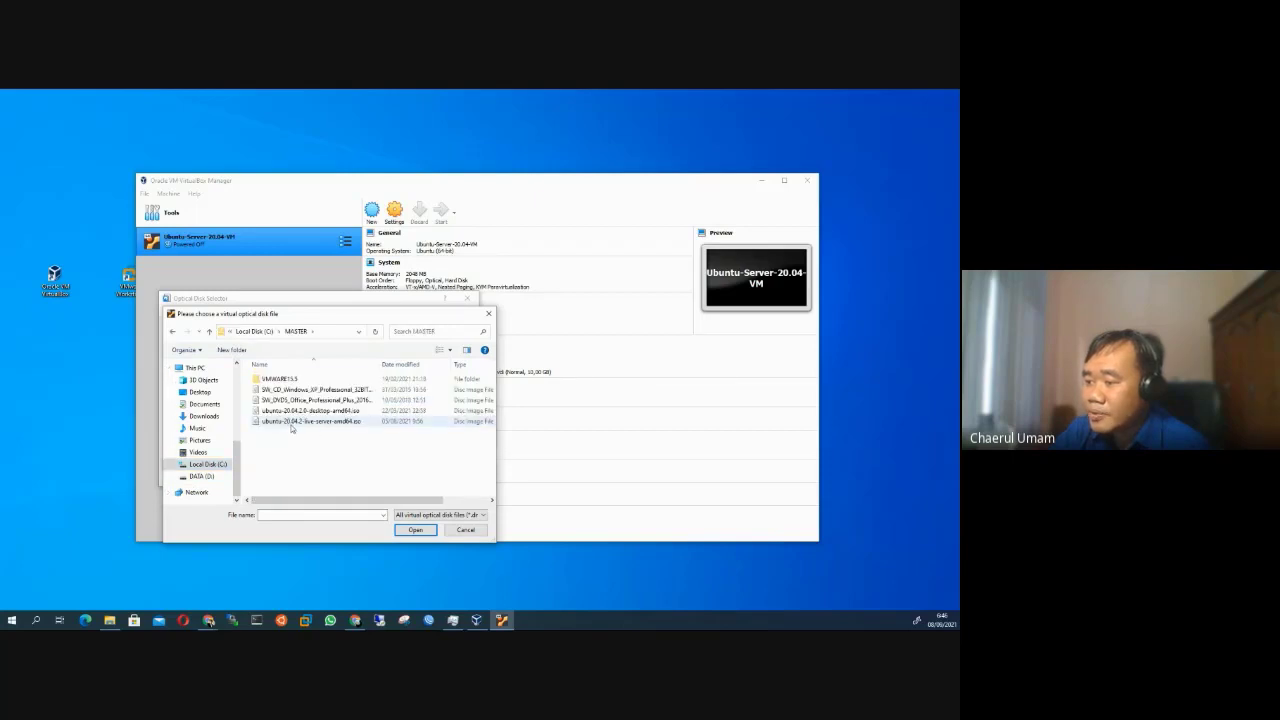
left_click(345, 424)
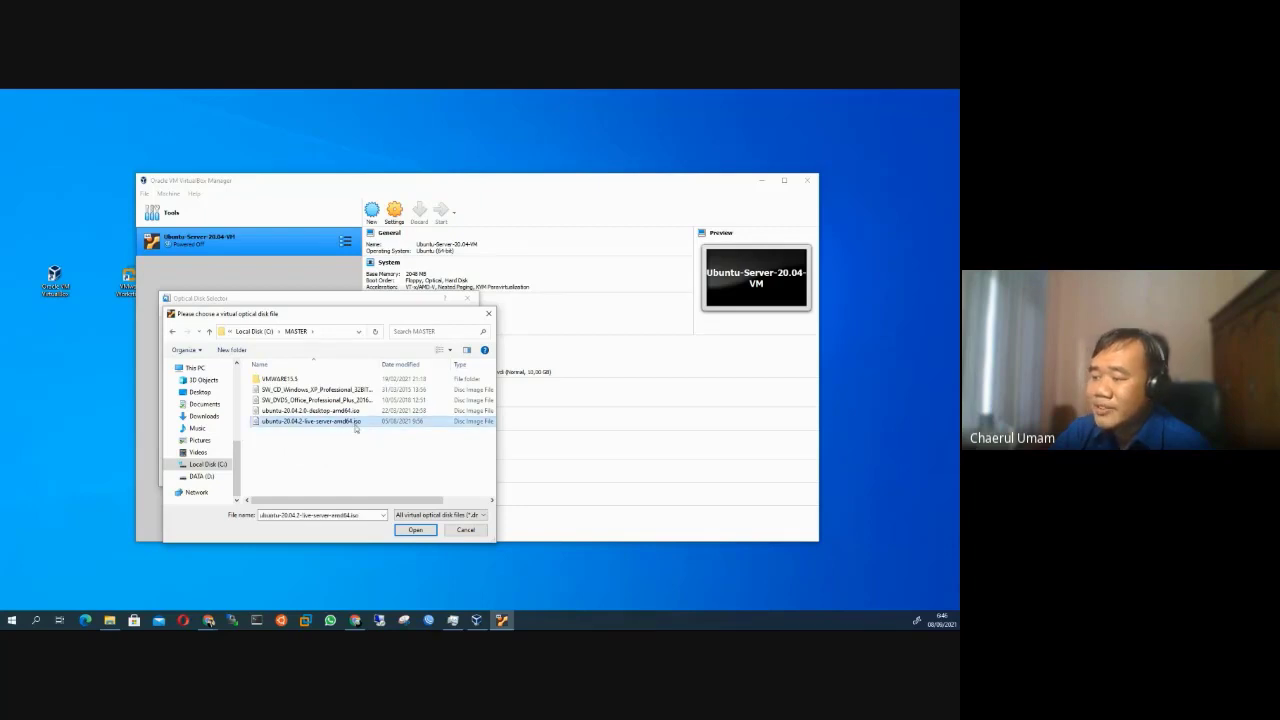
double_click(355, 427)
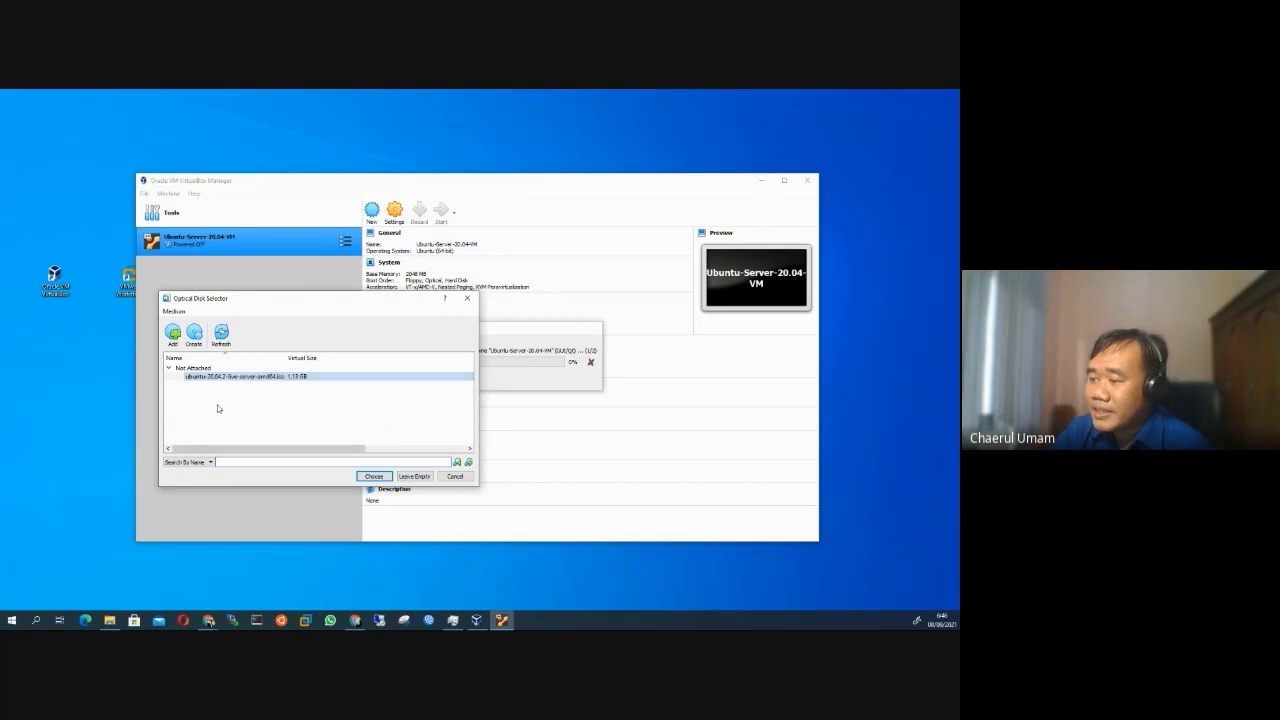
left_click(238, 377)
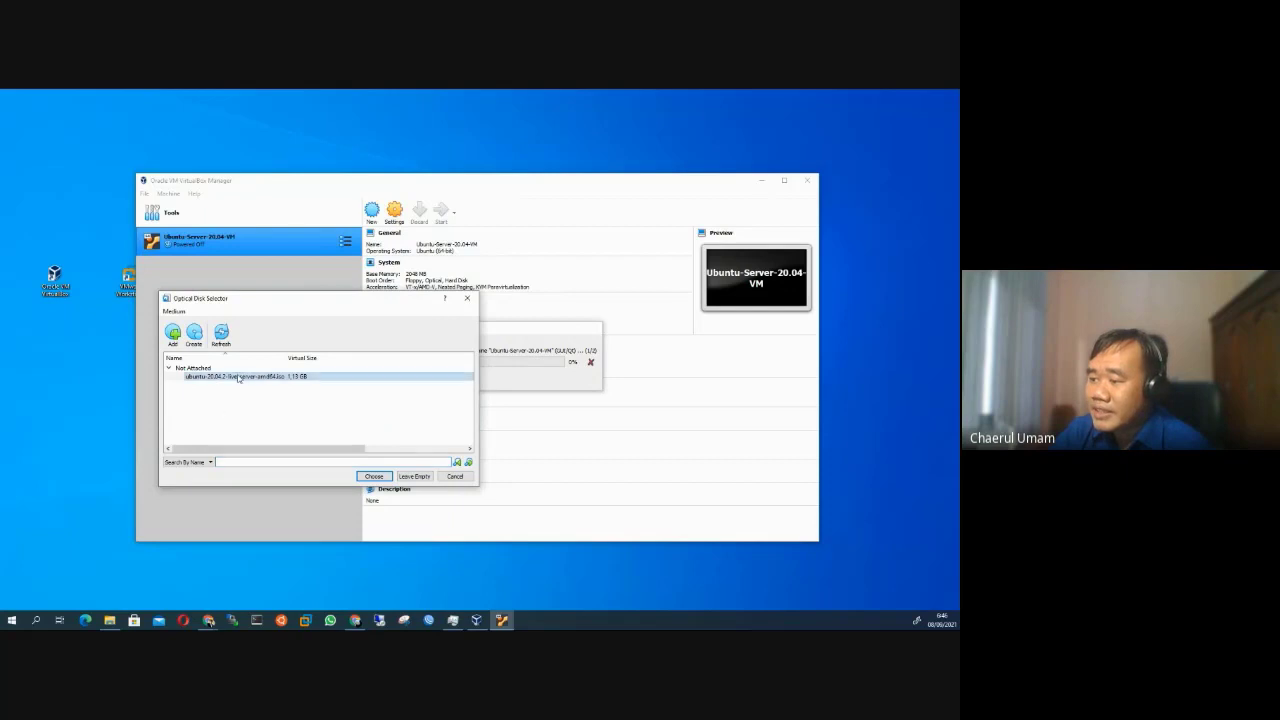
left_click(374, 477)
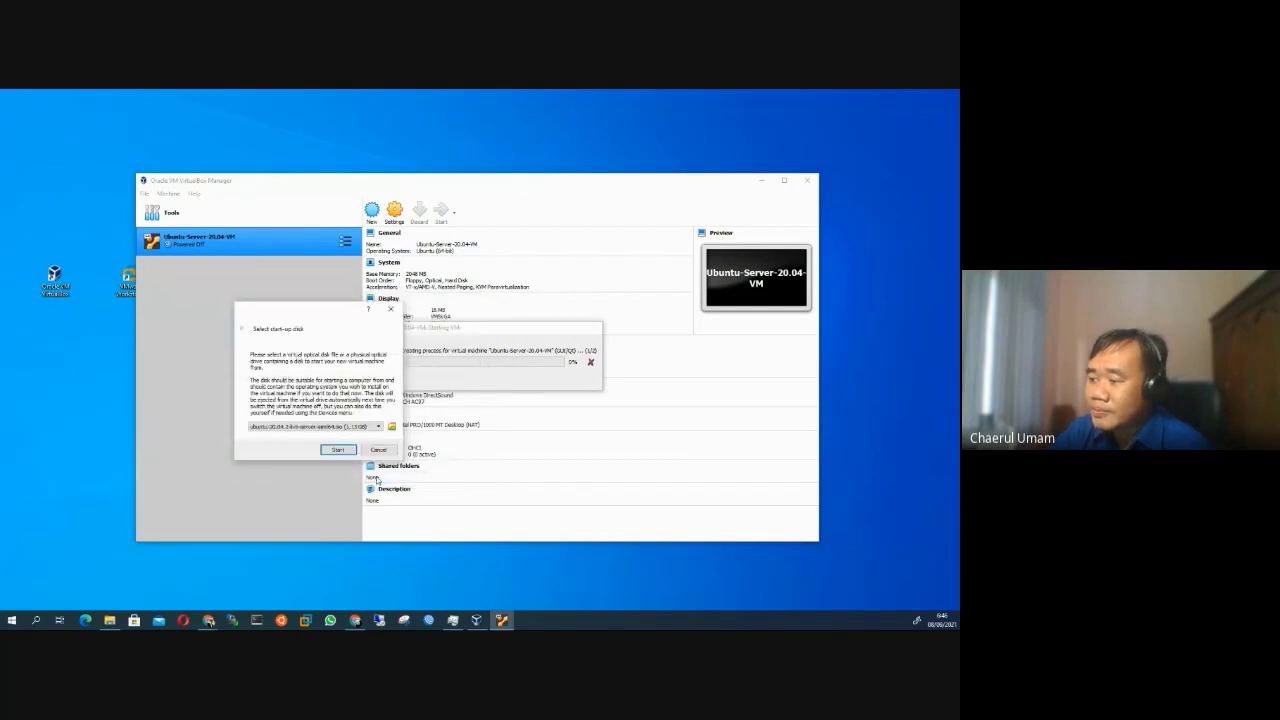
left_click(338, 450)
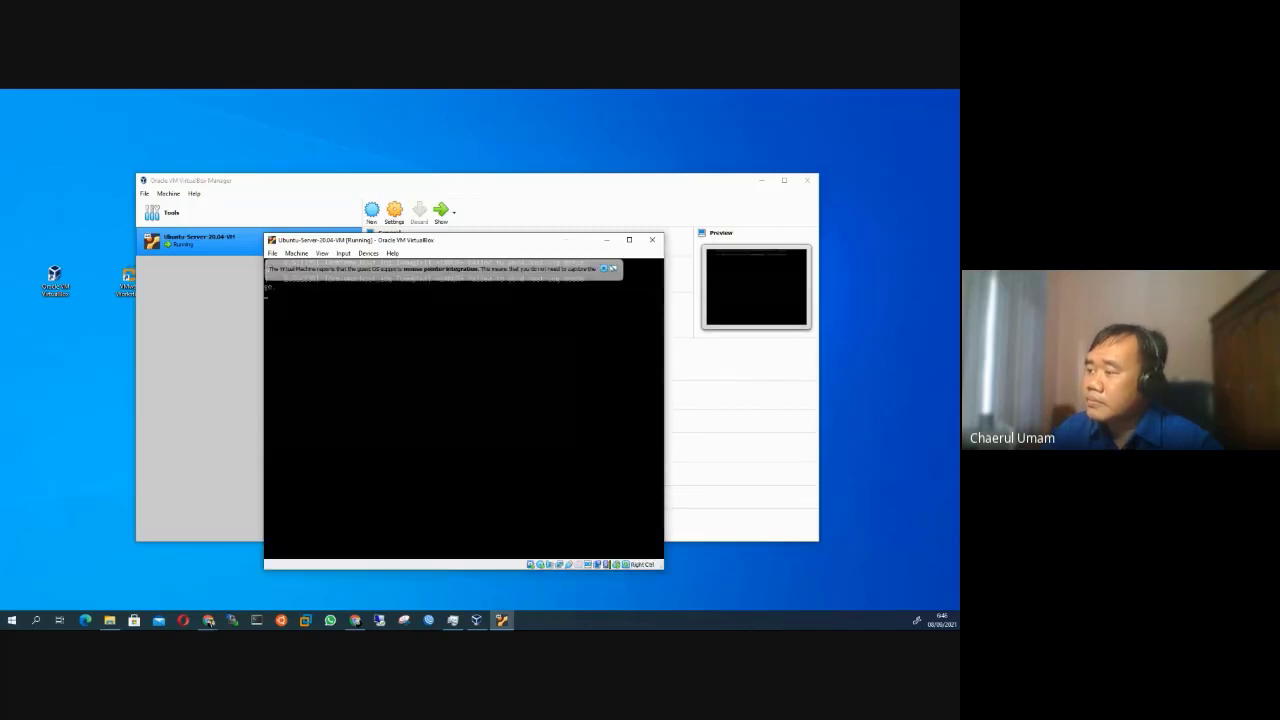
Dismiss the mouse-integration notice while the VM boots from the ISO
left_click(604, 270)
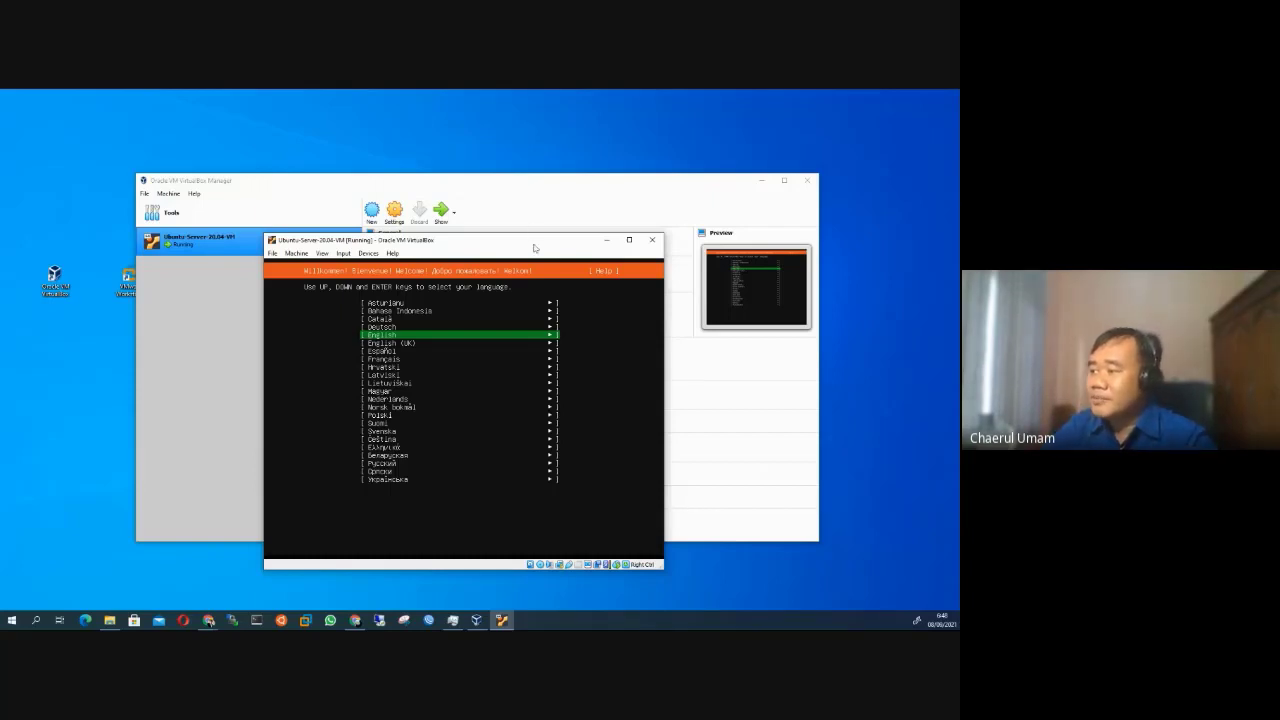
Choose English as the installer language and keep the English (US) keyboard layout
left_click_drag(534, 243, 536, 203)
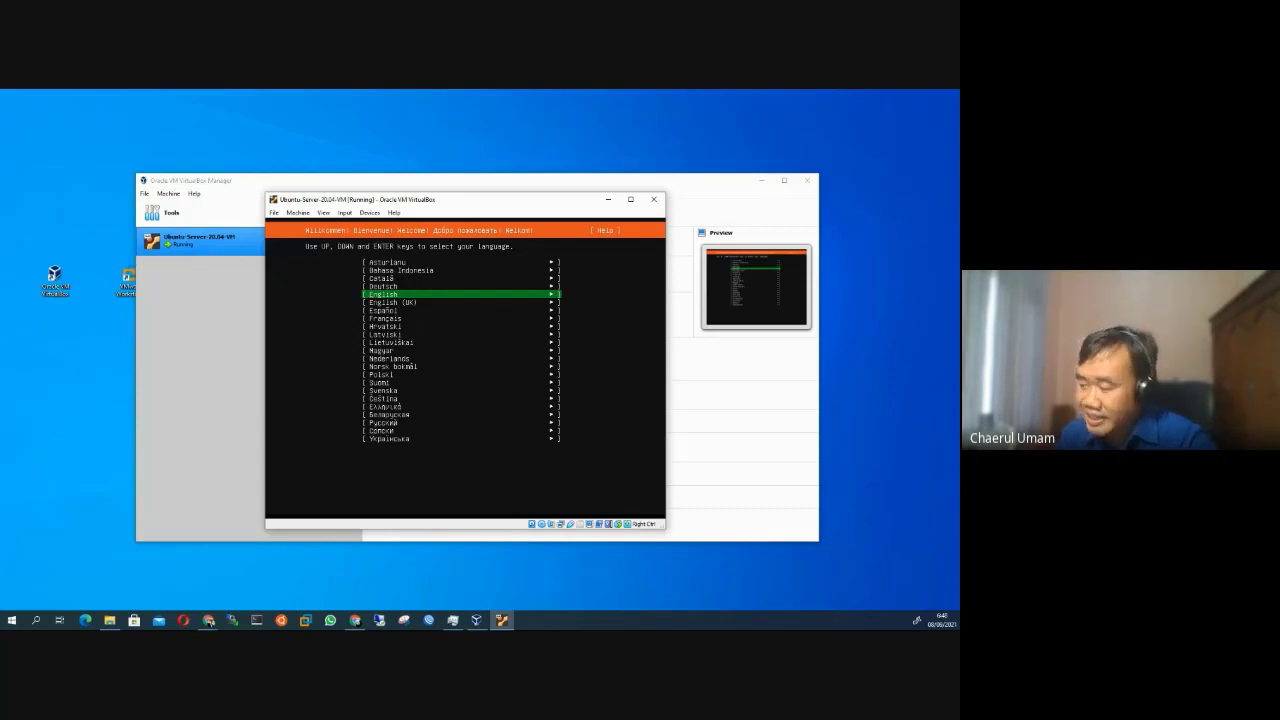
key("Return")
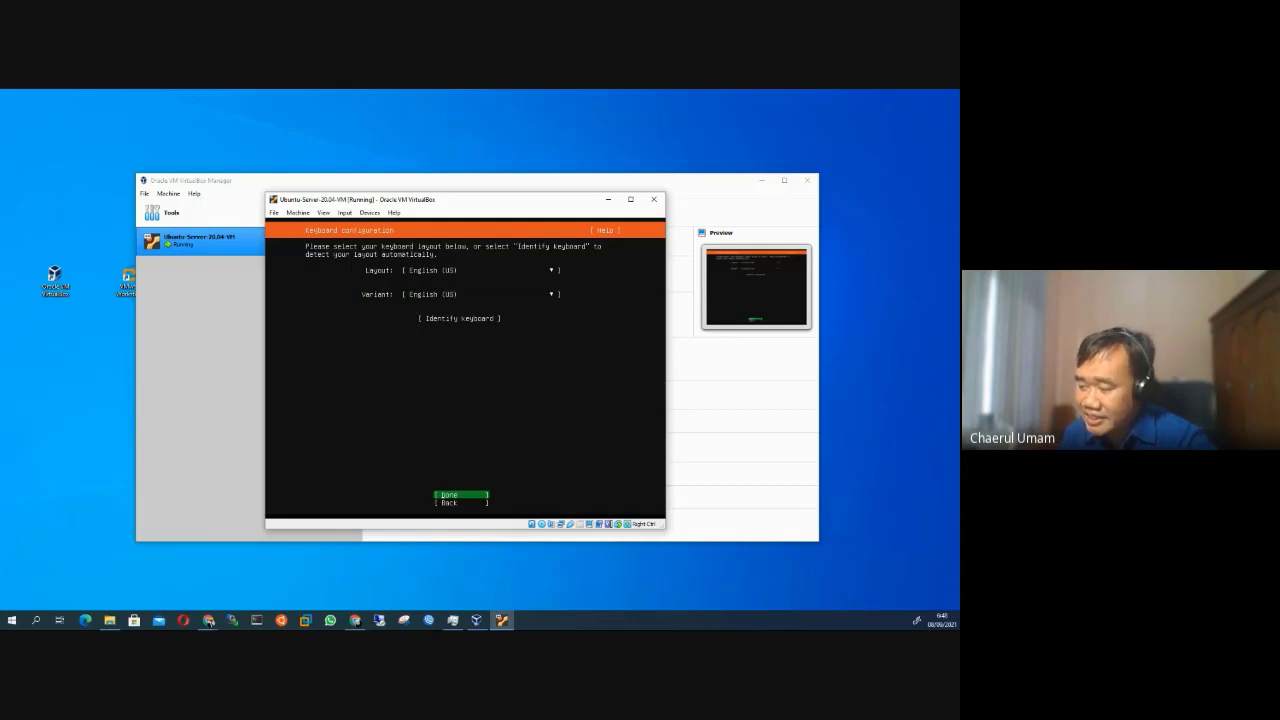
key("Return")
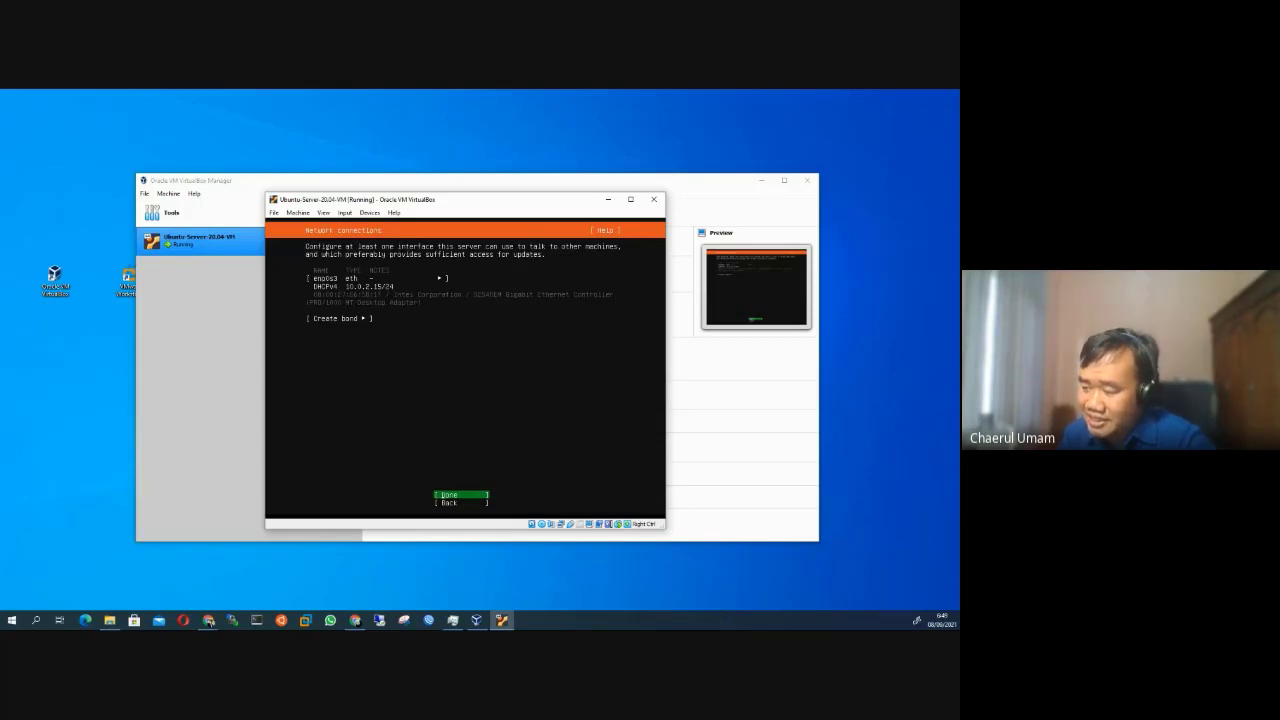
Accept the DHCP network on enp0s3, no proxy, and the default Ubuntu archive mirror
key("Return")
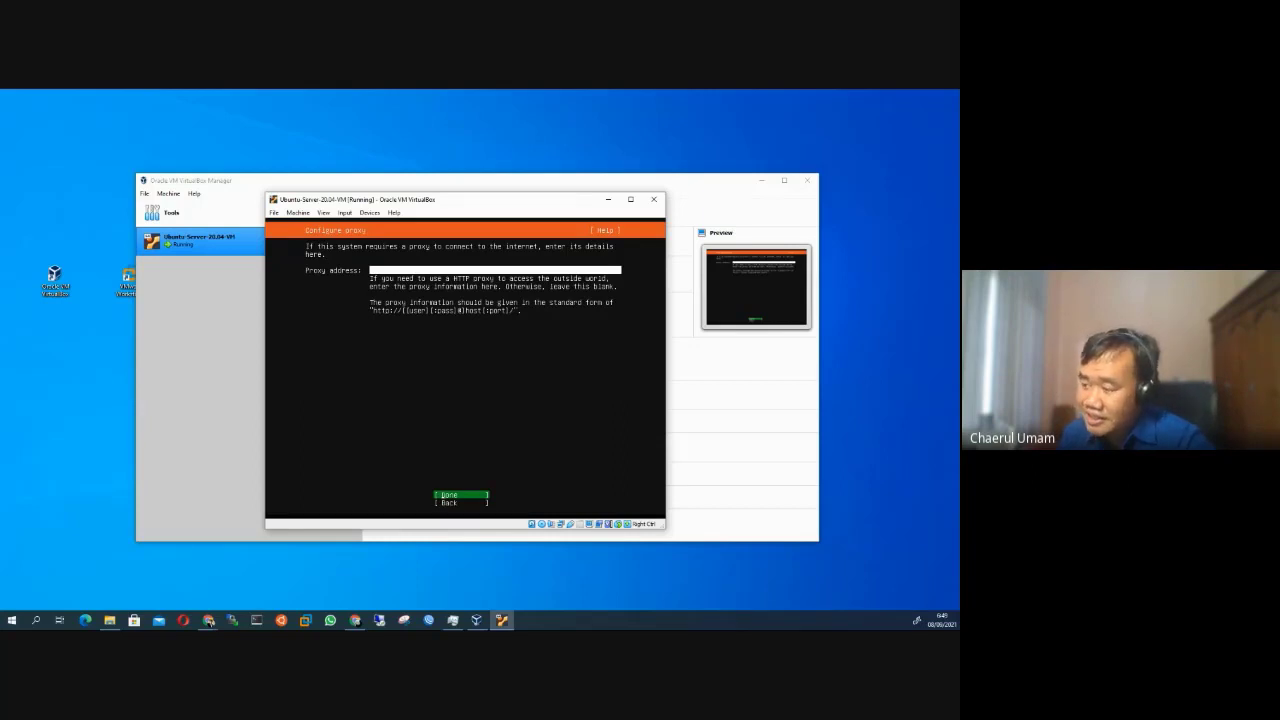
key("Return")
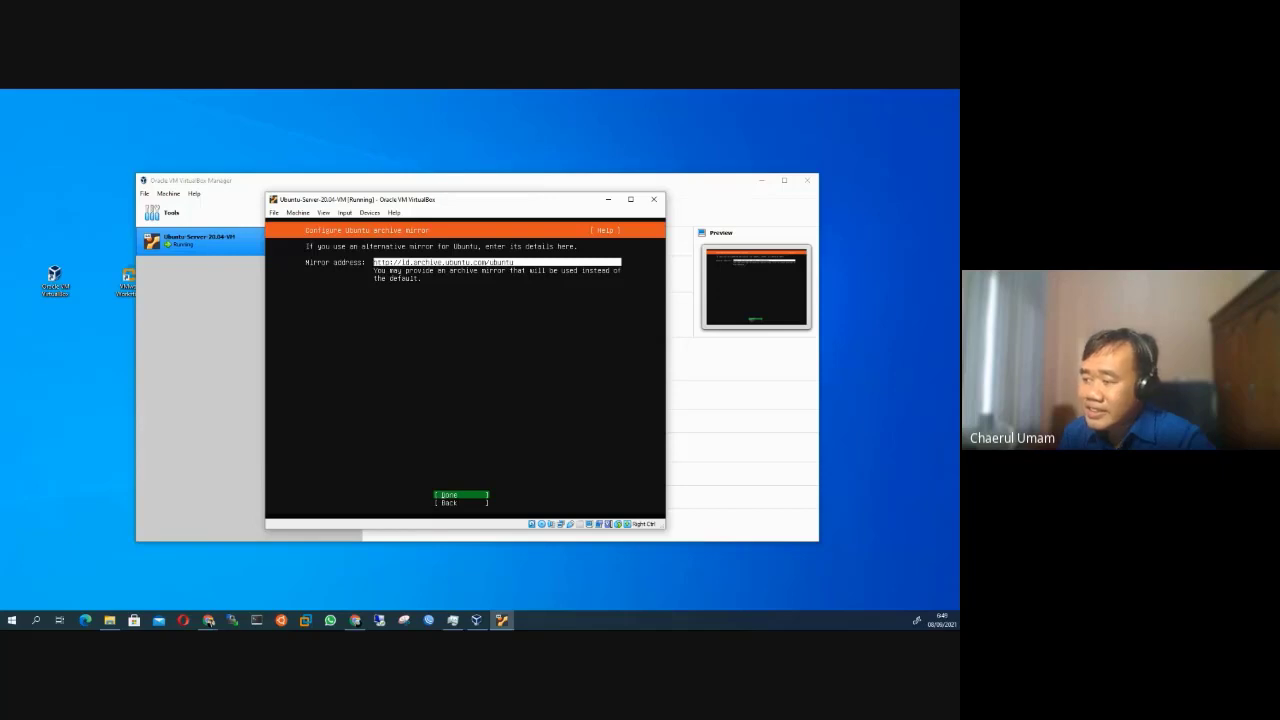
key("Return")
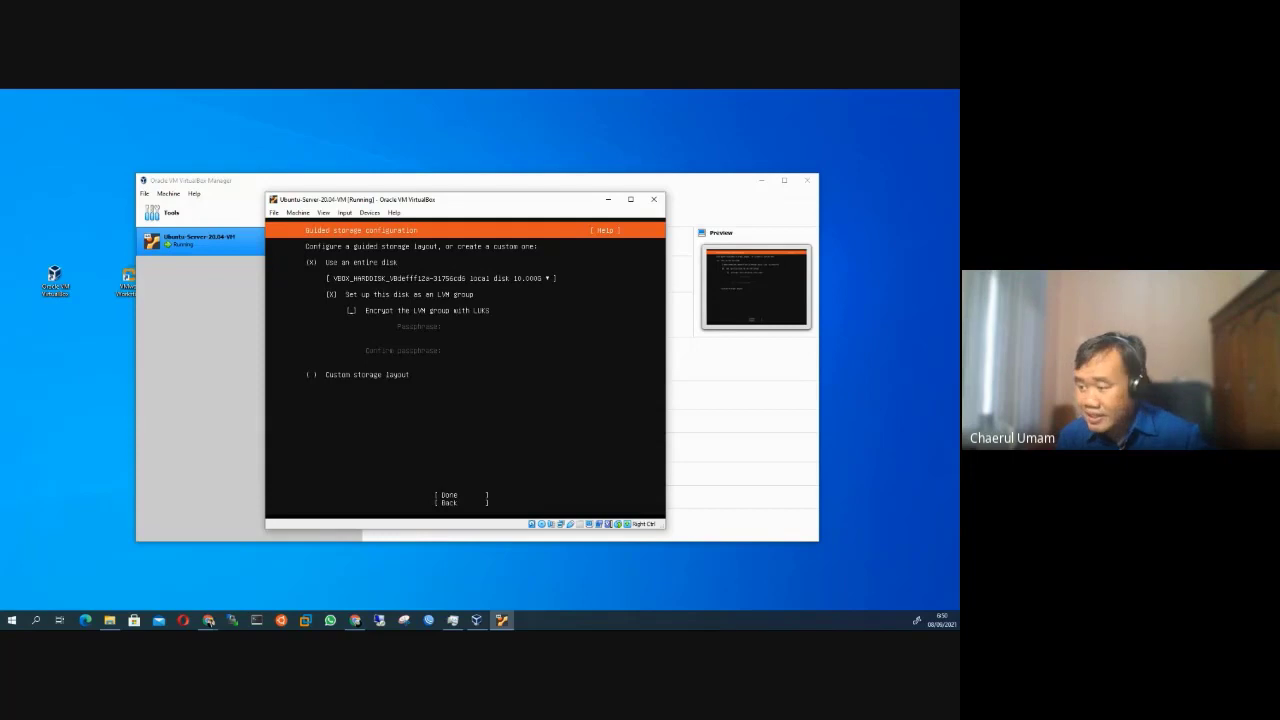
Accept the whole-disk 10G LVM layout and its storage configuration summary
key("Tab")
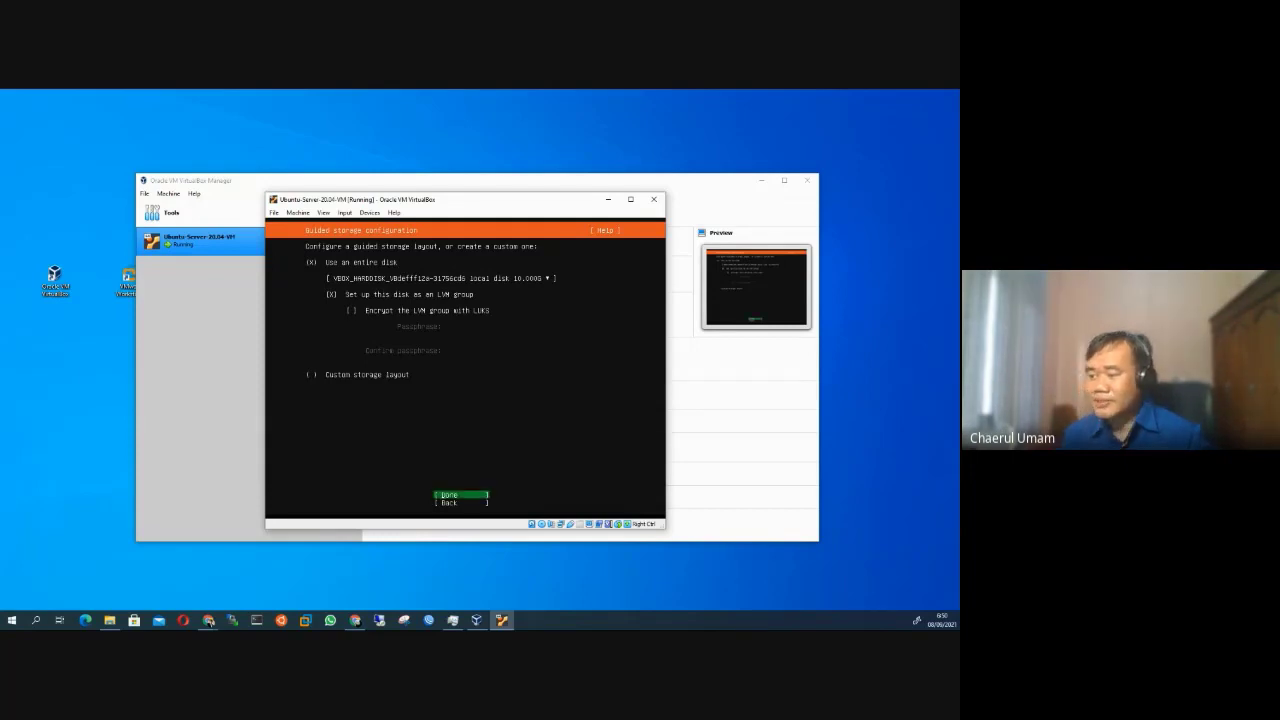
key("Return")
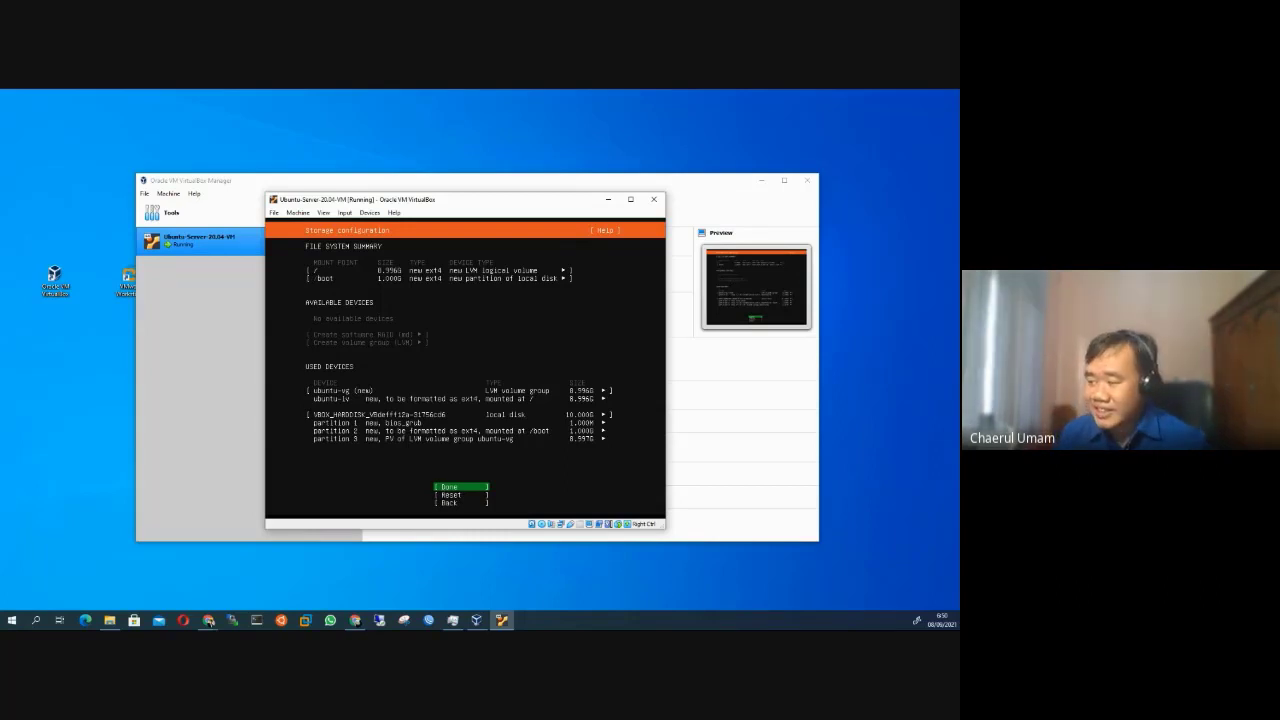
key("Return")
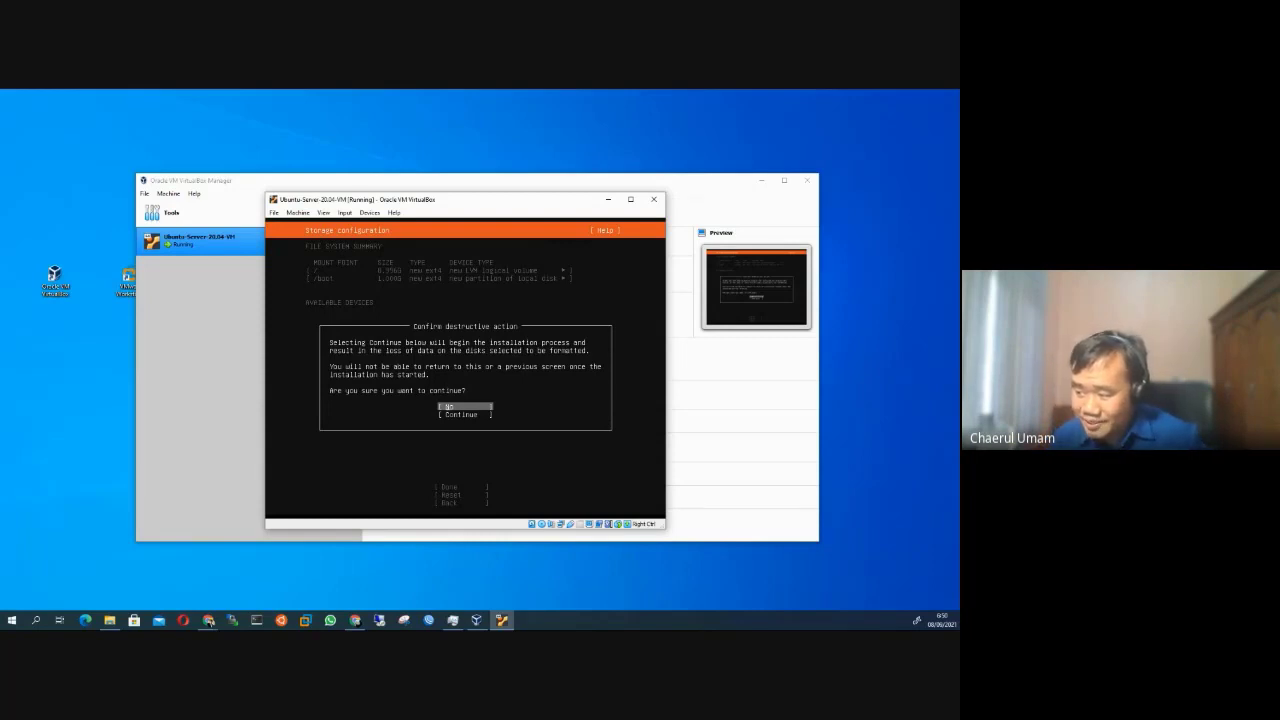
Choose Continue in the destructive-action confirmation to format the disk
key("Down")
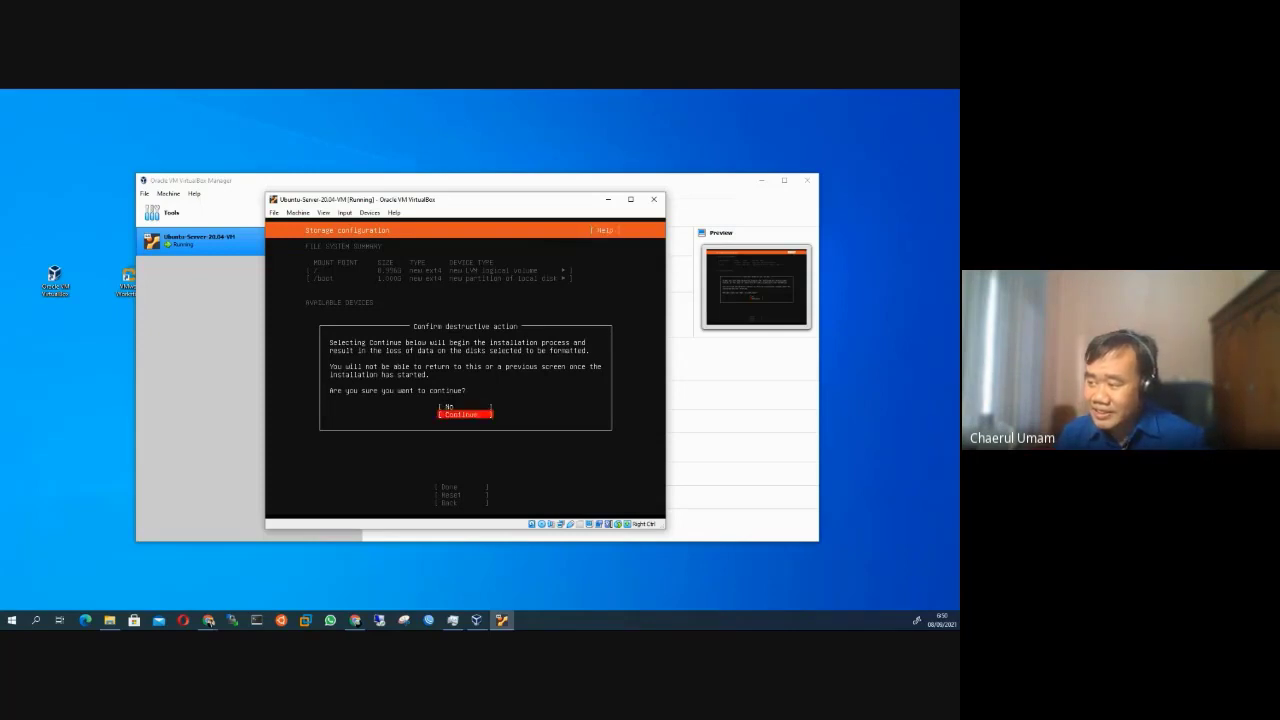
key("Up")
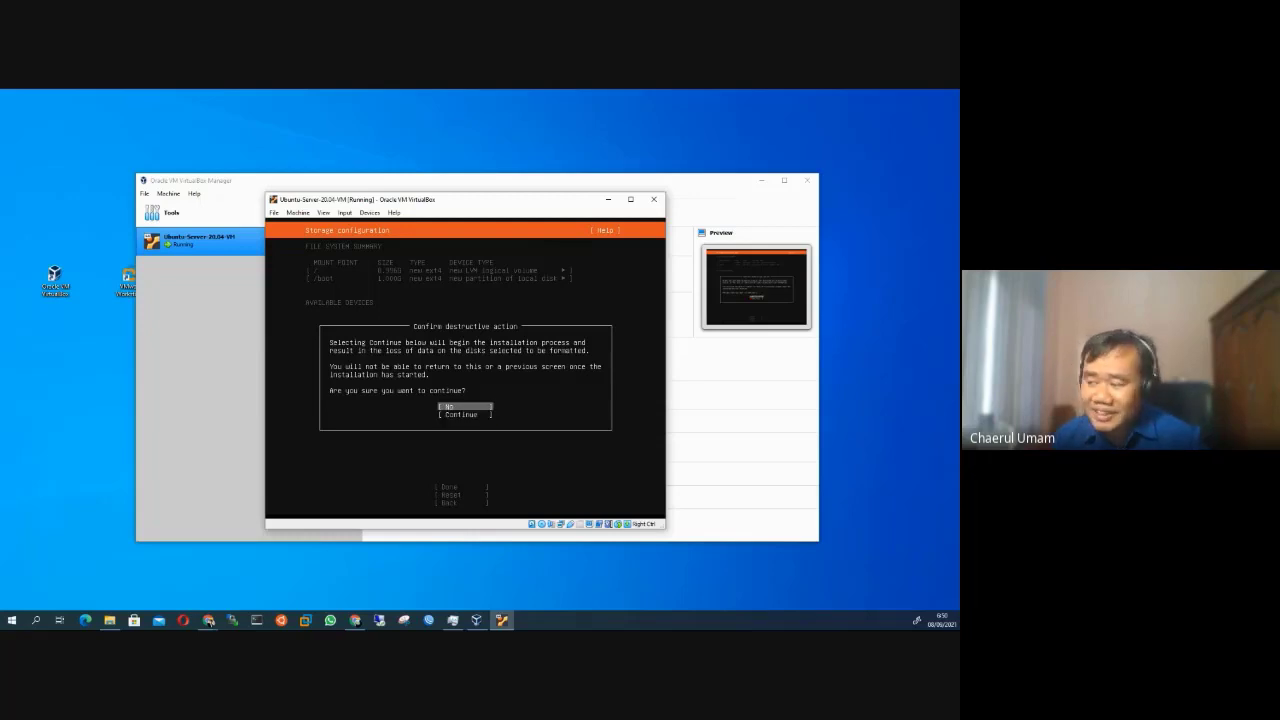
key("Down")
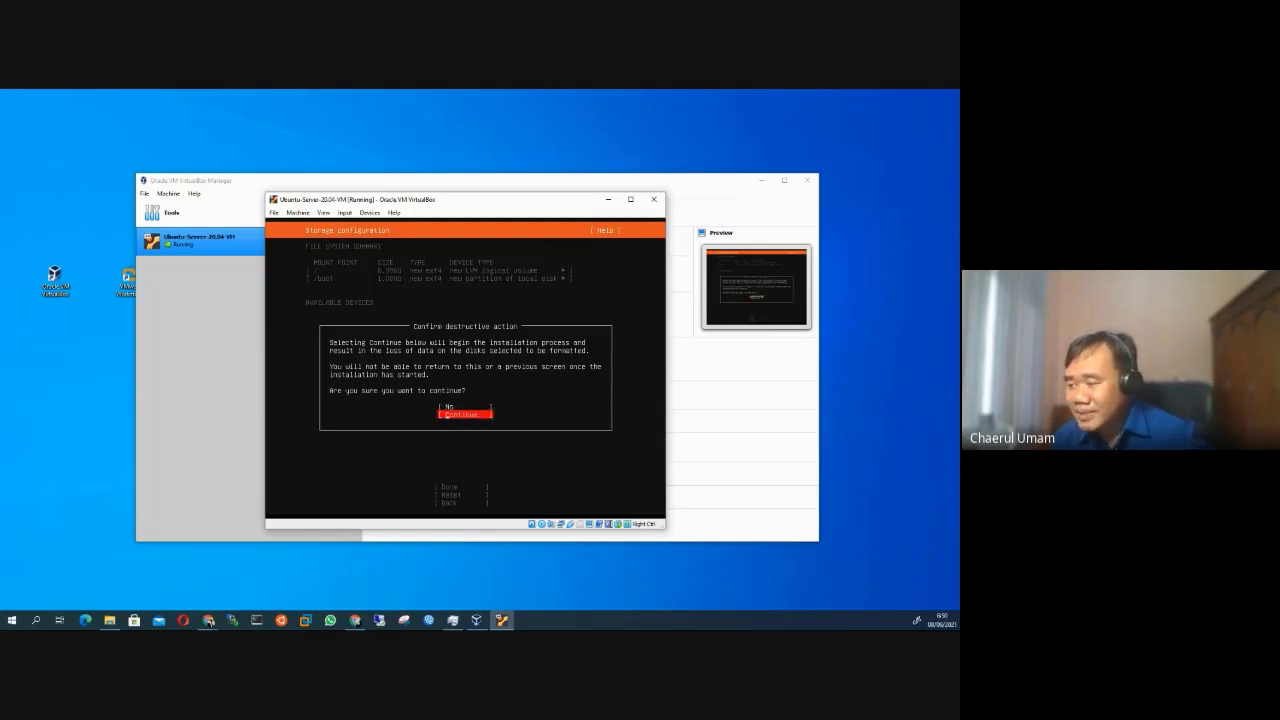
key("Return")
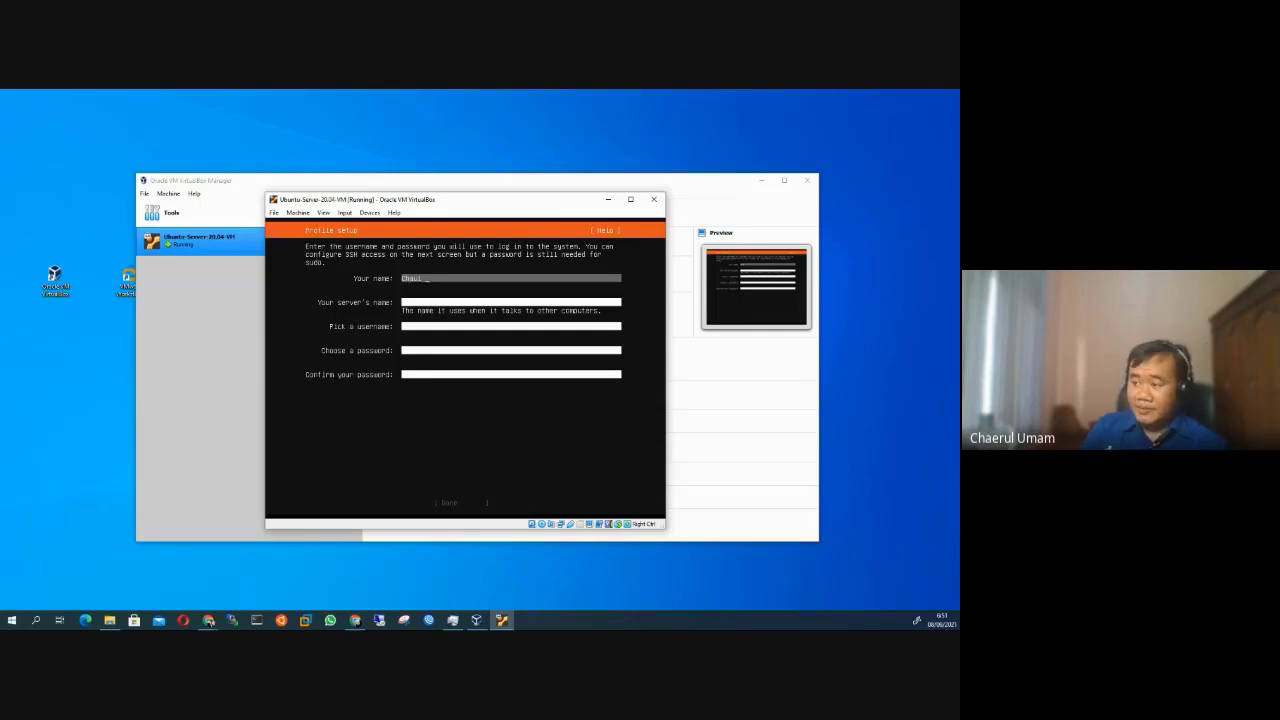
Enter the user's full name, server name ubuntu-server, a username and password, then submit
key("BackSpace")
key("BackSpace")
key("BackSpace")
key("BackSpace")
key("BackSpace")
key("BackSpace")
key("BackSpace")
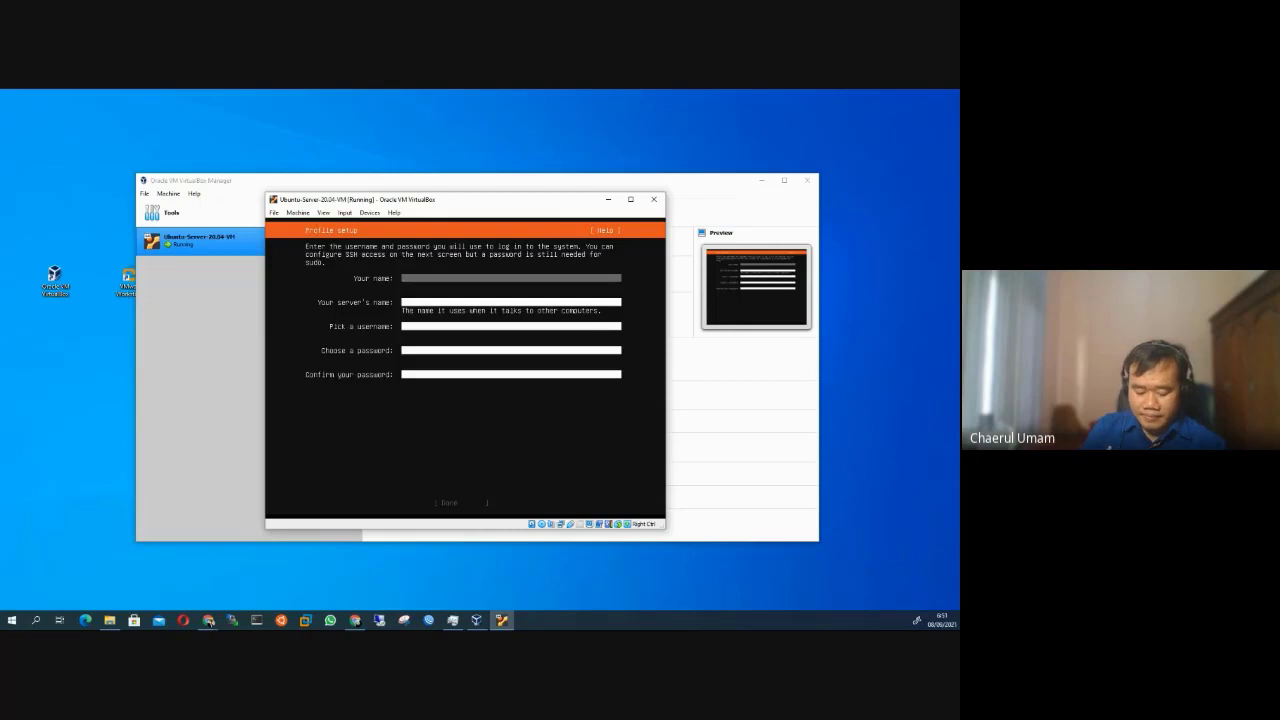
type("Chaeru")
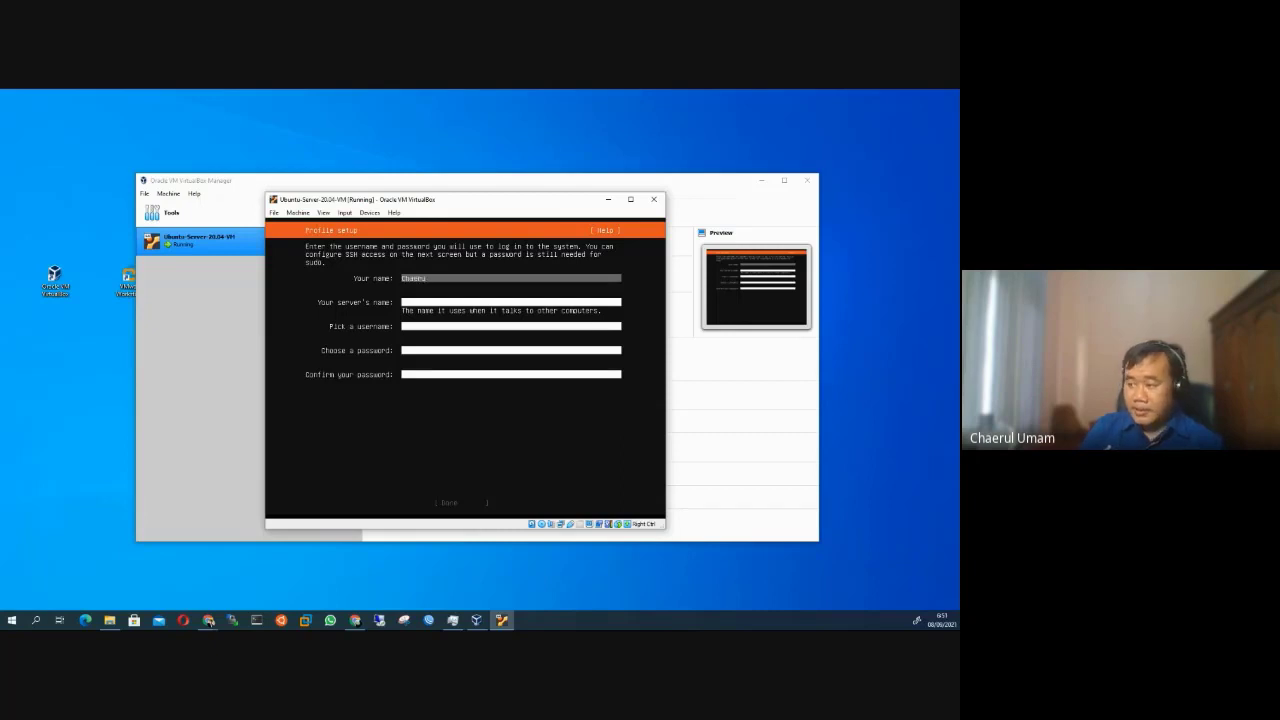
type("l Umam")
key("Tab")
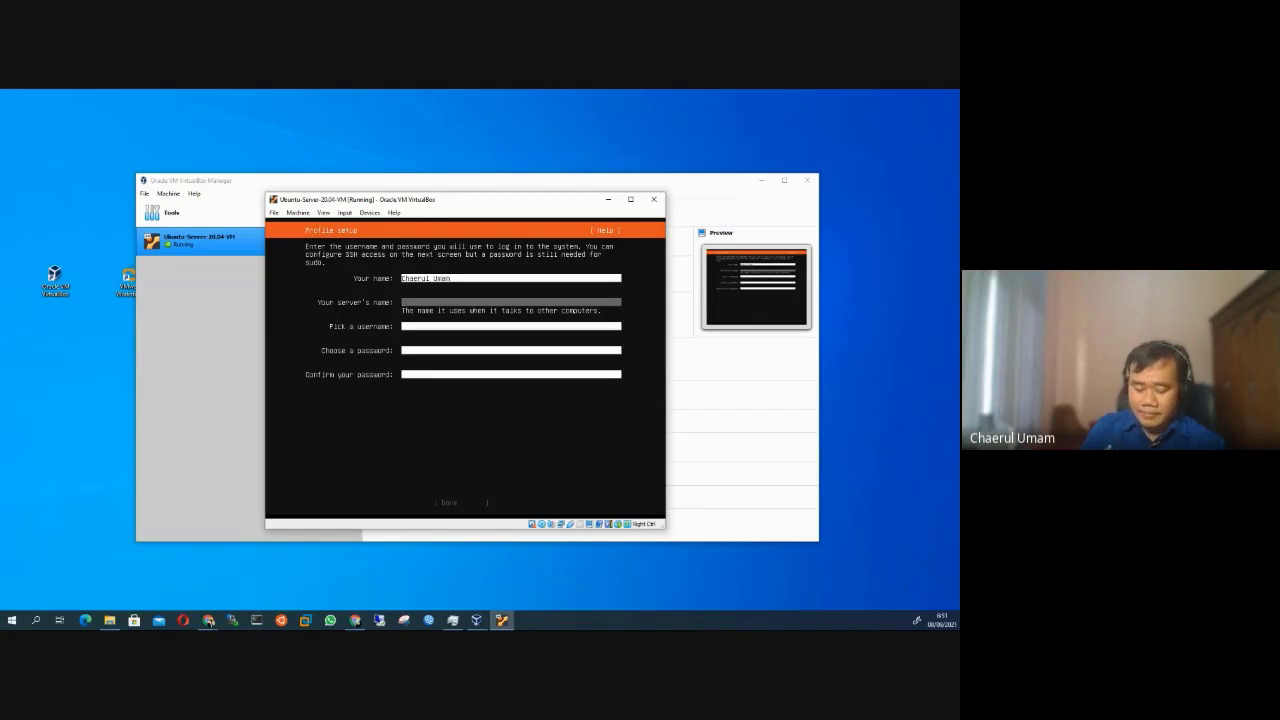
type("ubuntu")
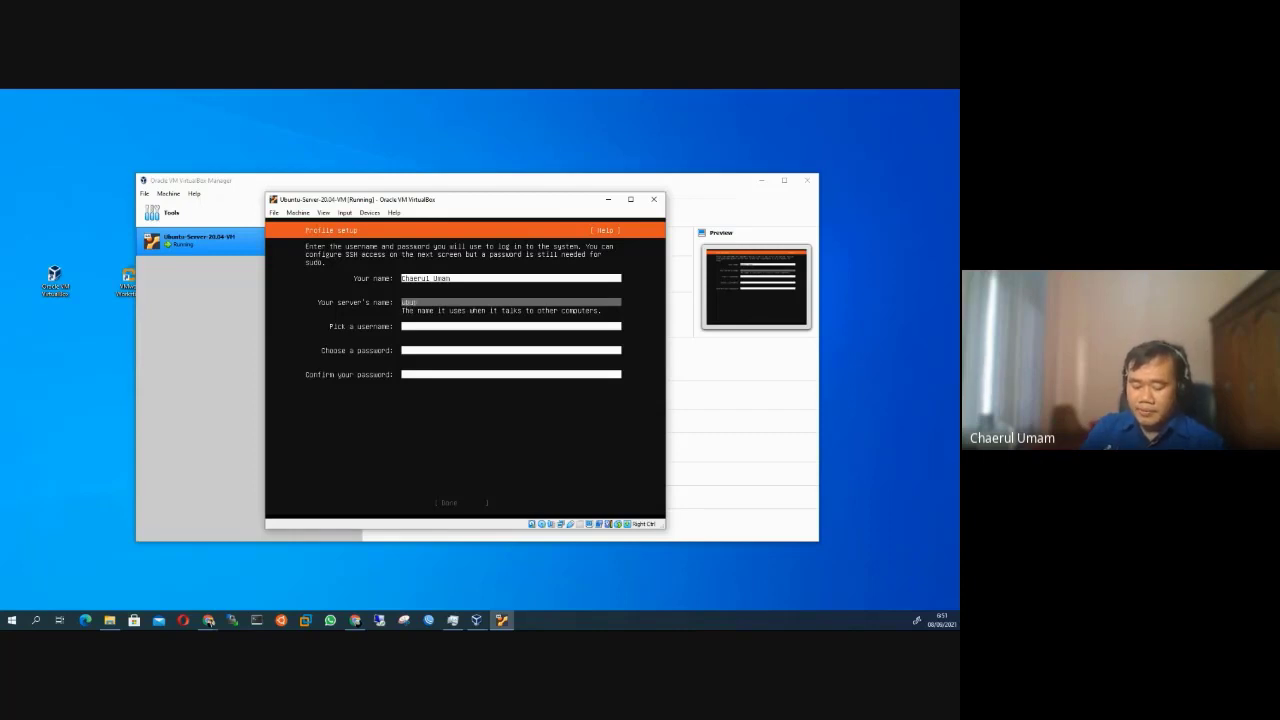
type("-server")
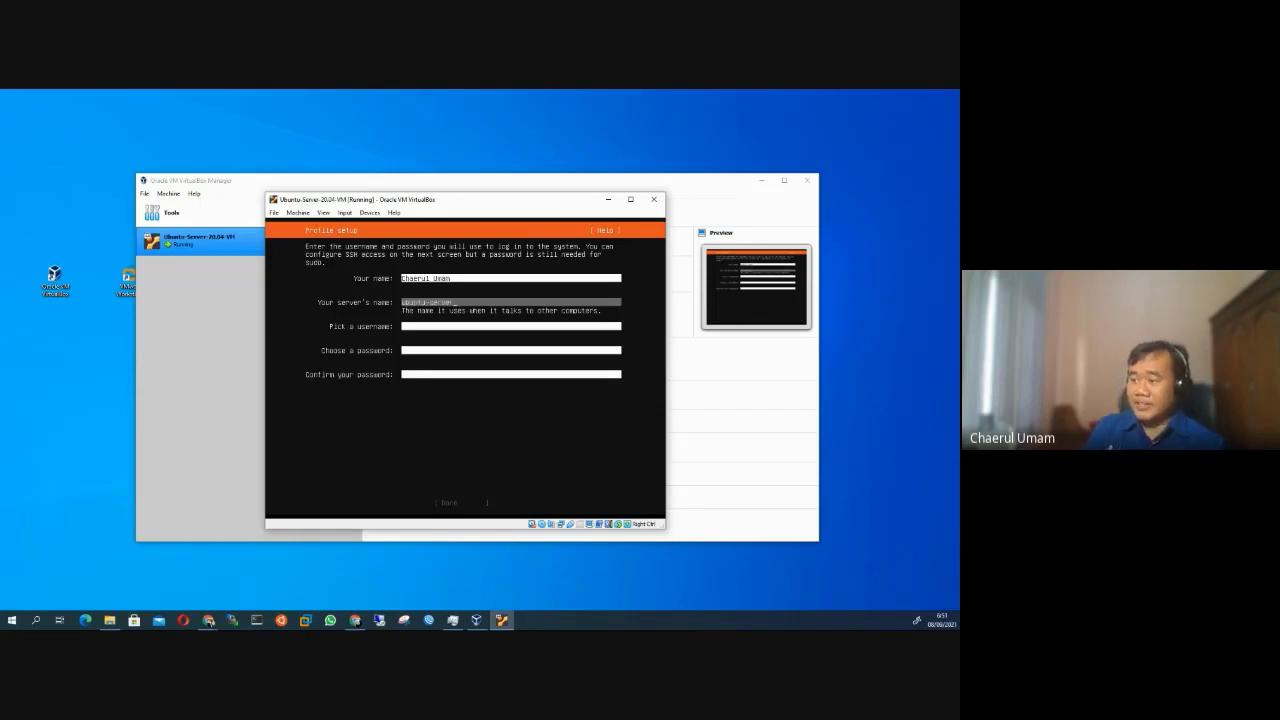
key("Tab")
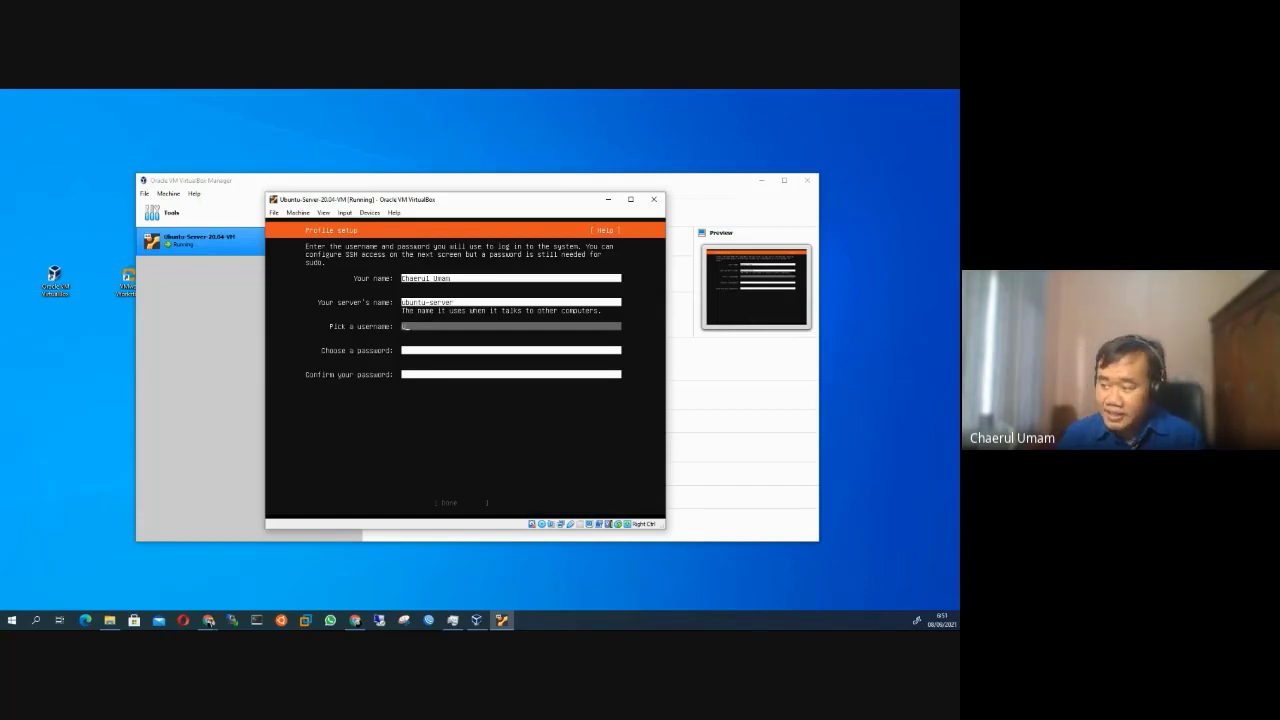
type("umam")
key("Tab")
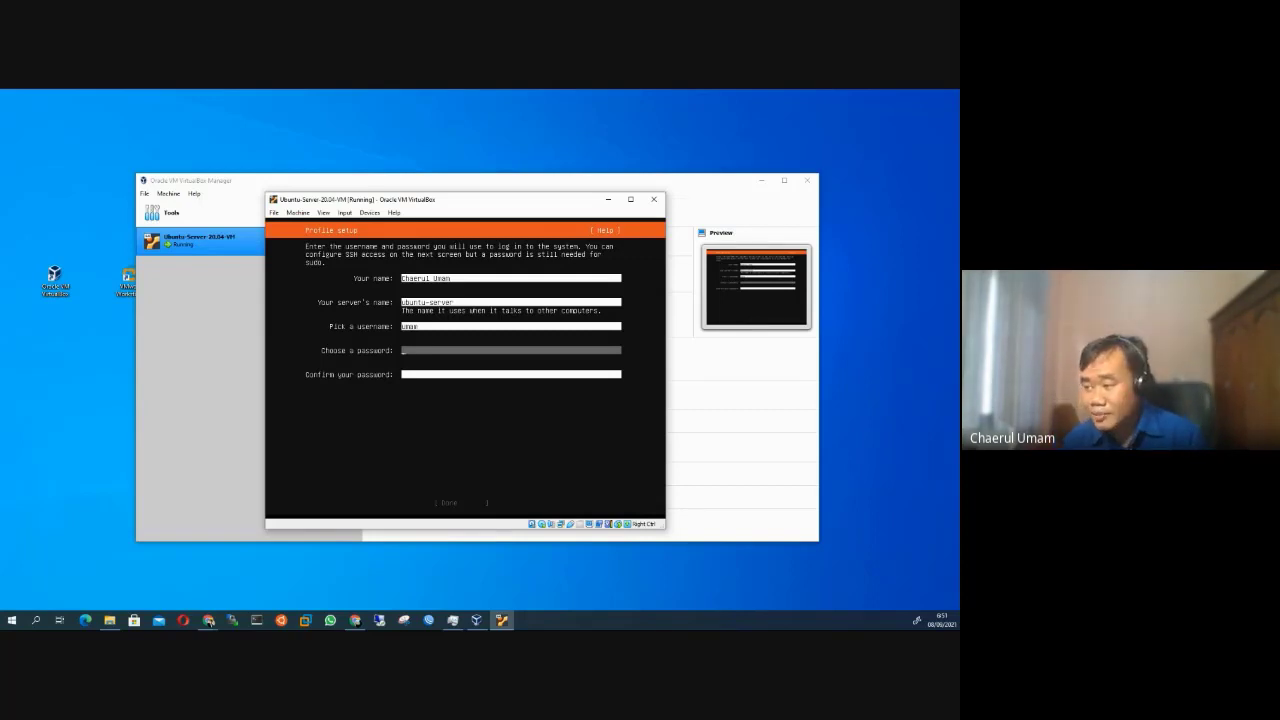
type("u")
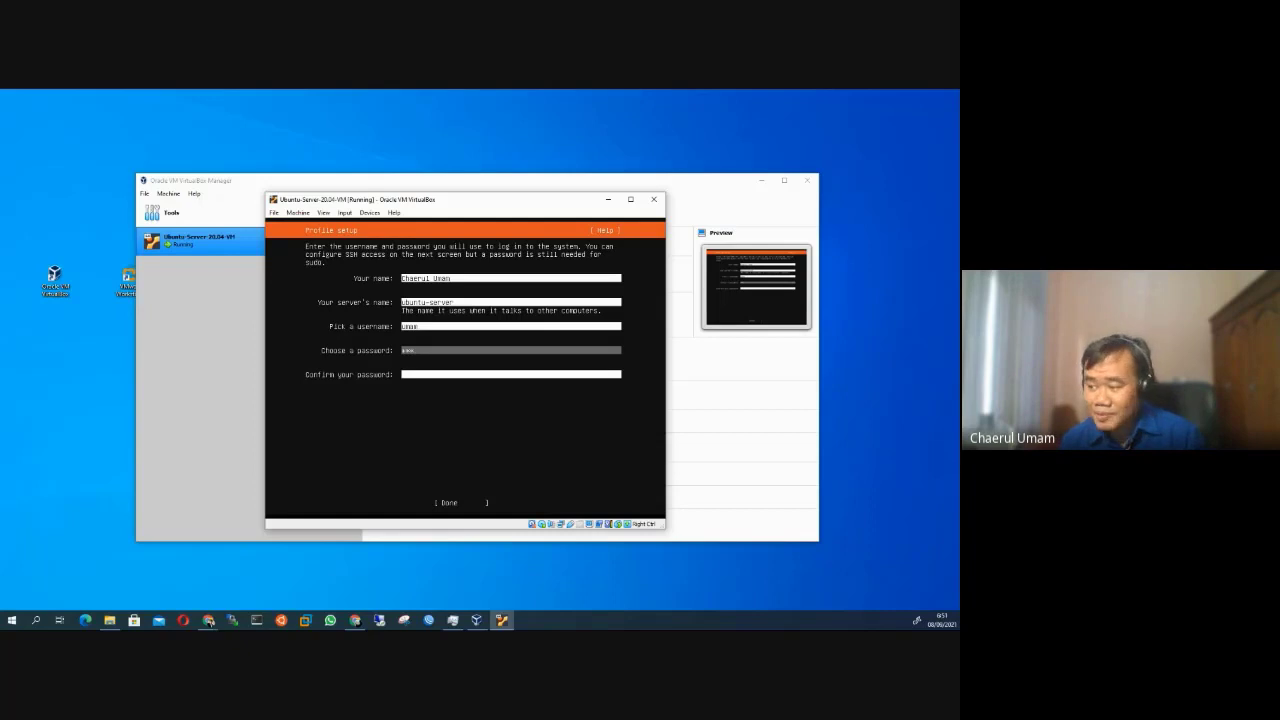
key("Tab")
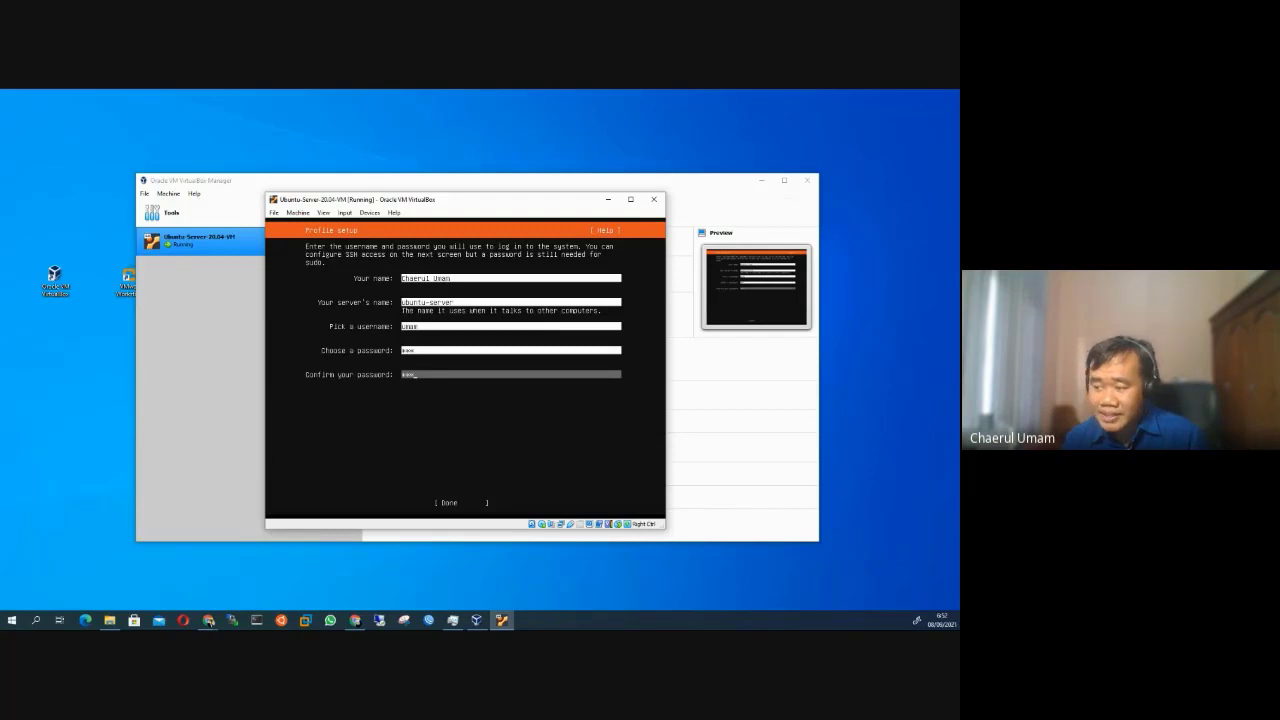
key("Tab")
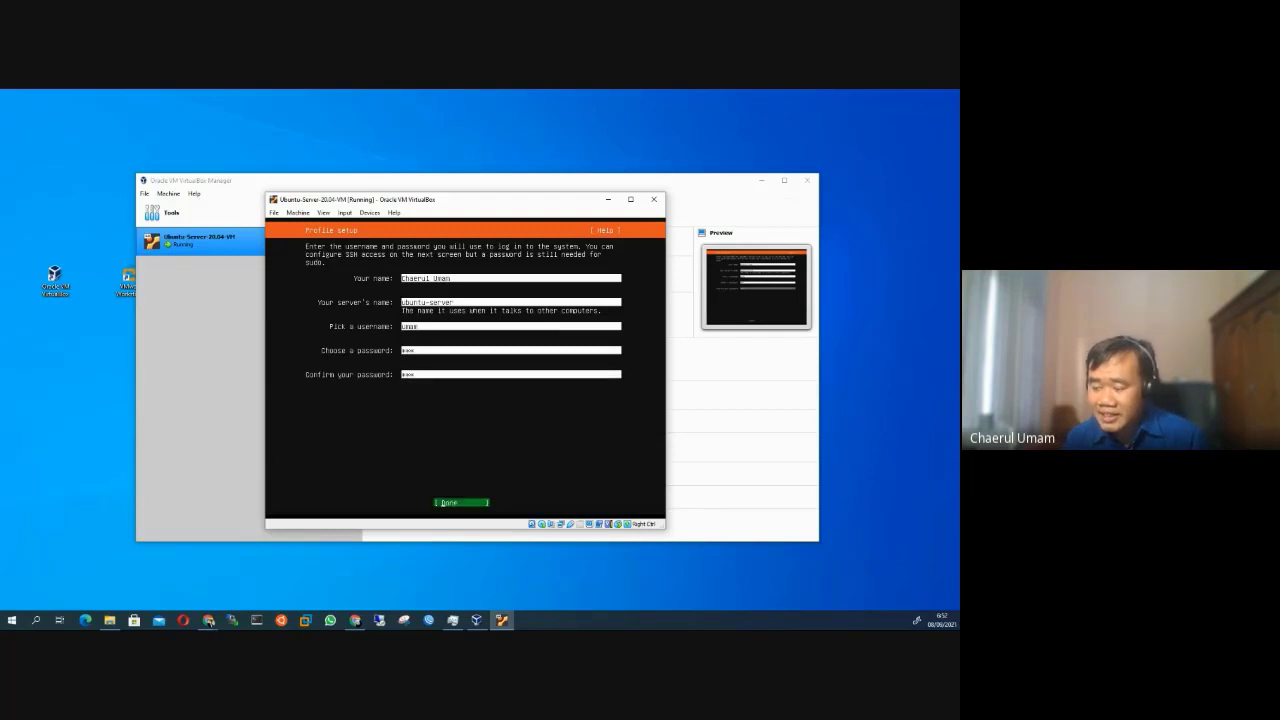
key("Return")
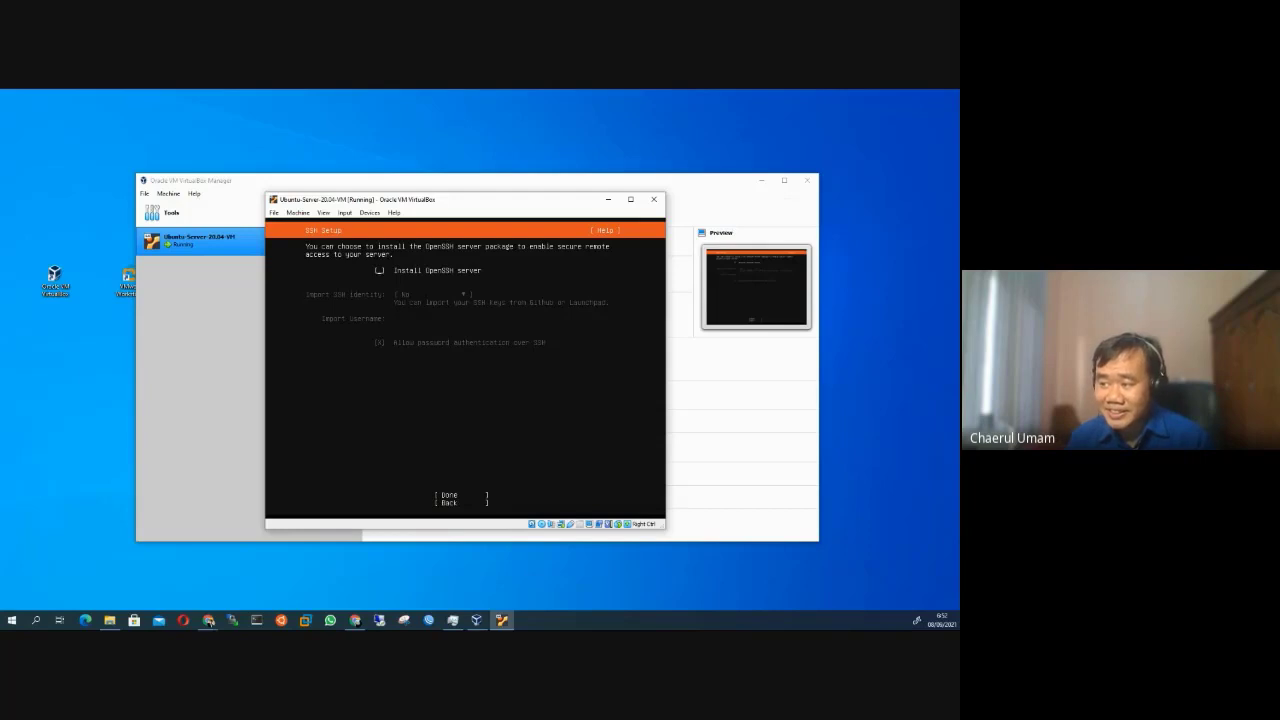
Tick Install OpenSSH server, leave identity import at No, and continue
key("space")
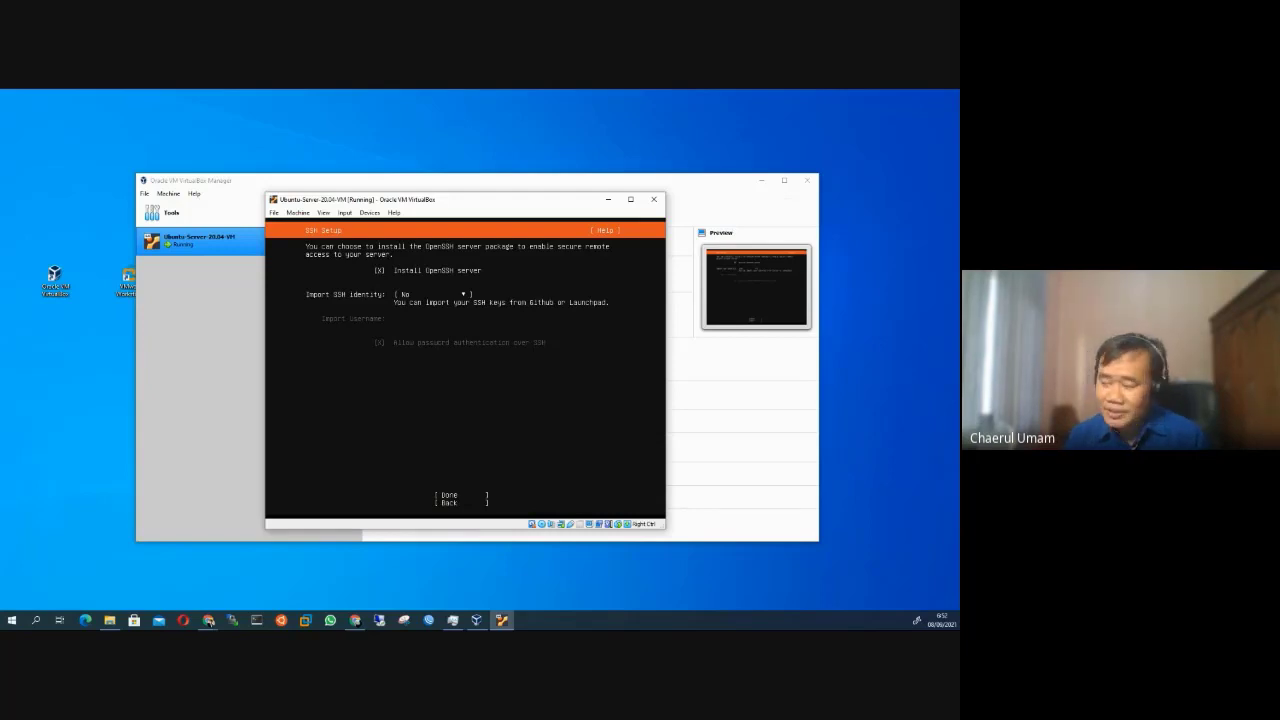
key("Tab")
key("Tab")
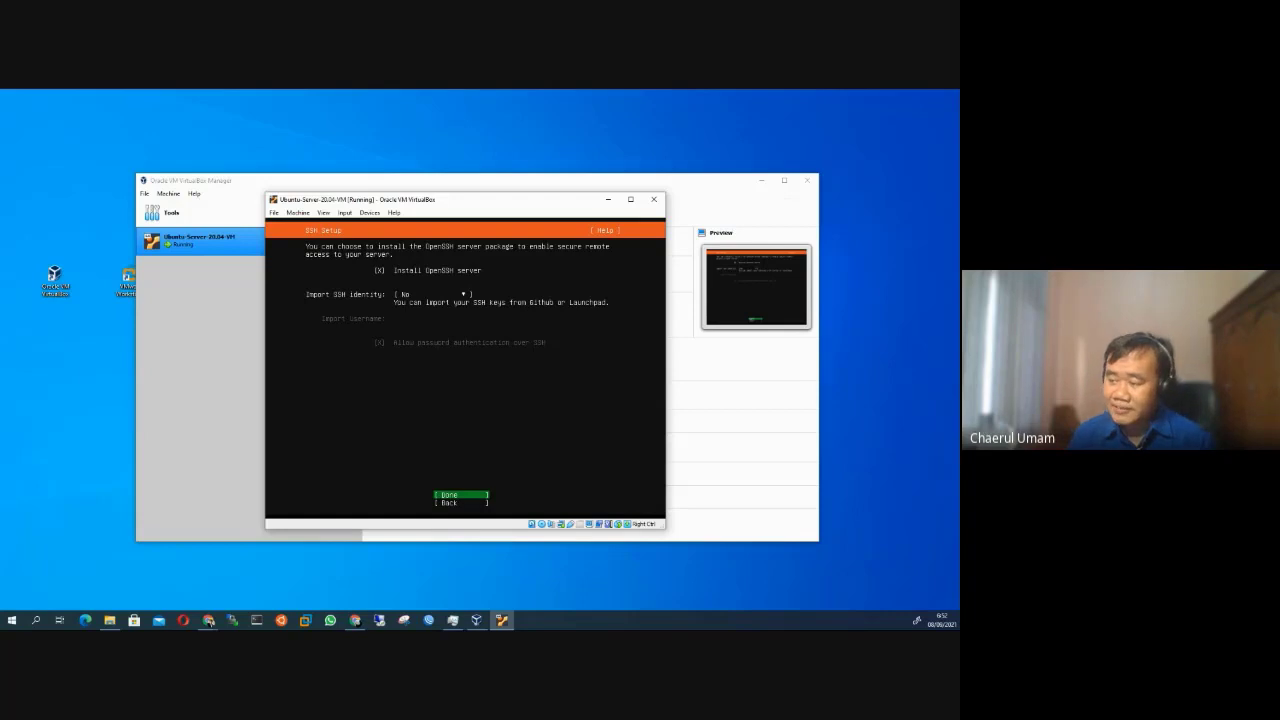
key("Return")
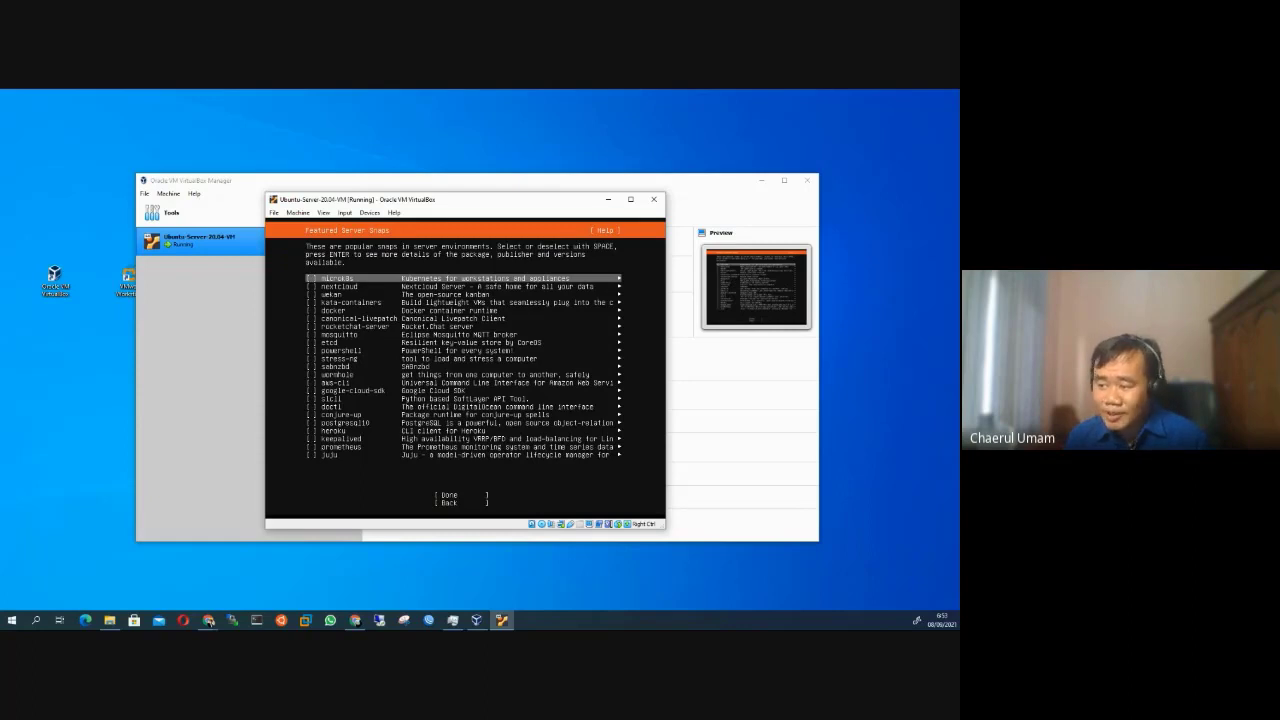
Skip all featured server snaps and start the installation
key("Tab")
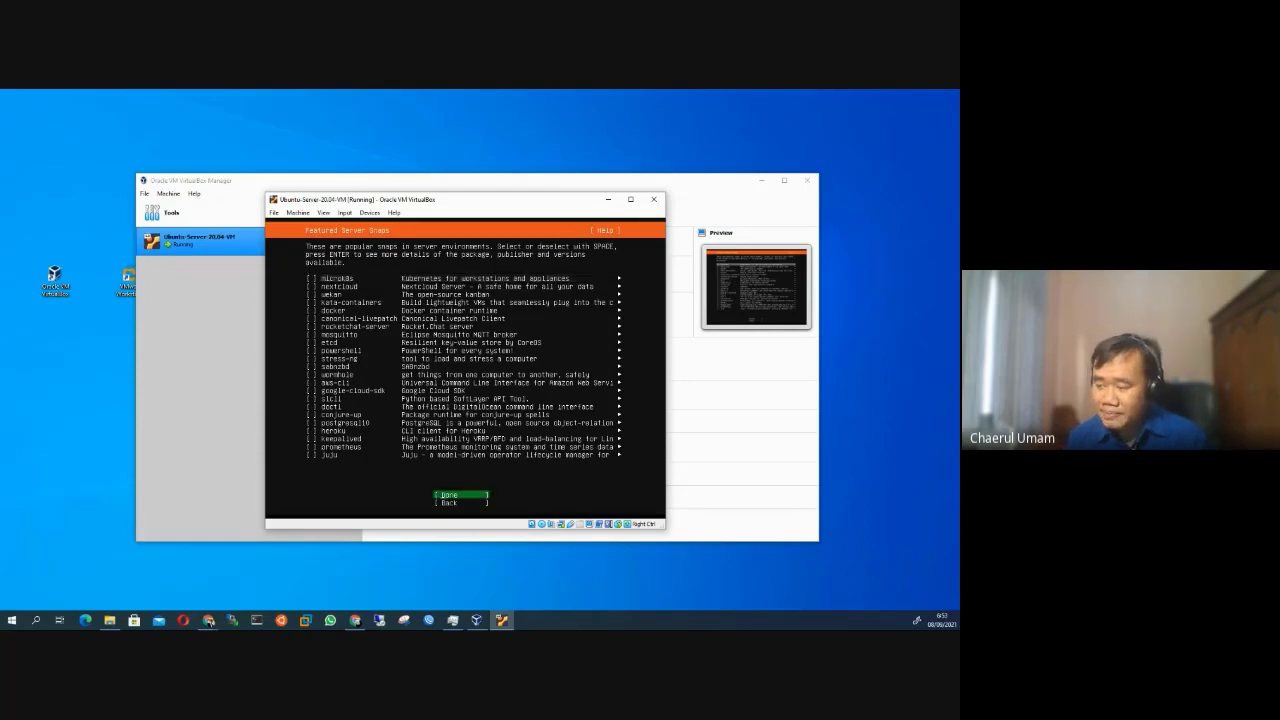
key("Return")
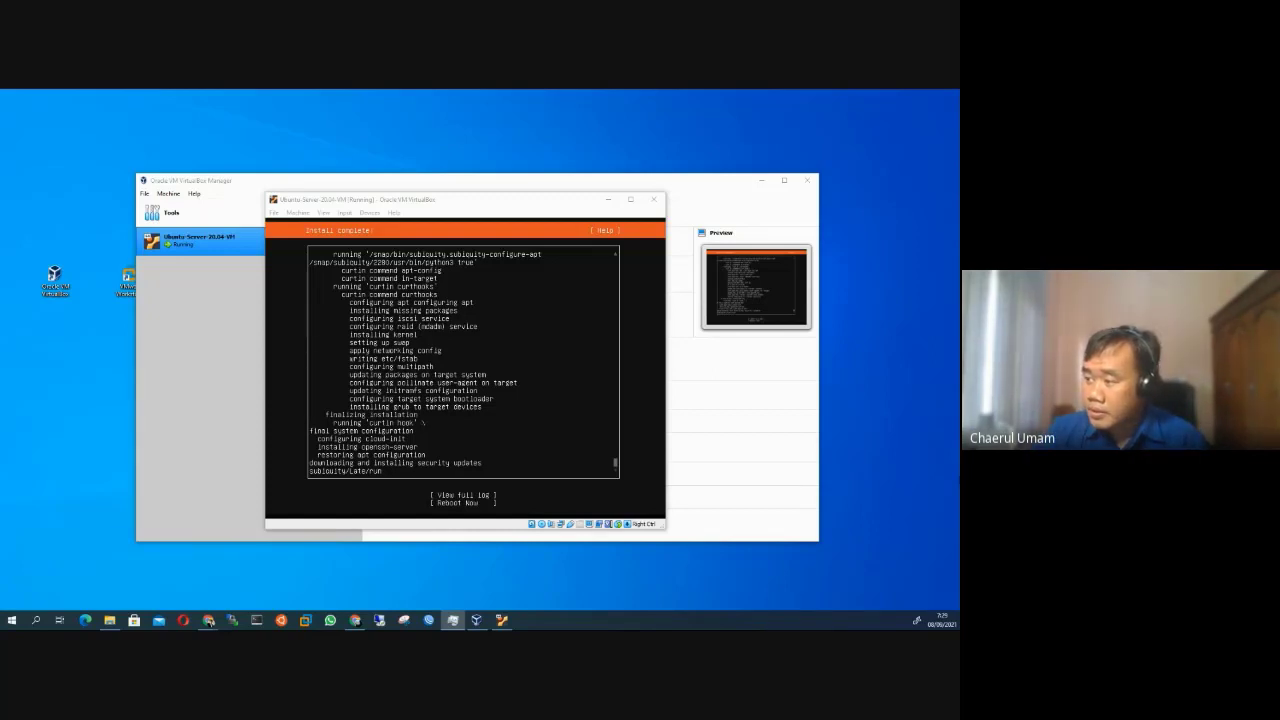
Select Reboot Now to restart the newly installed server
key("Down")
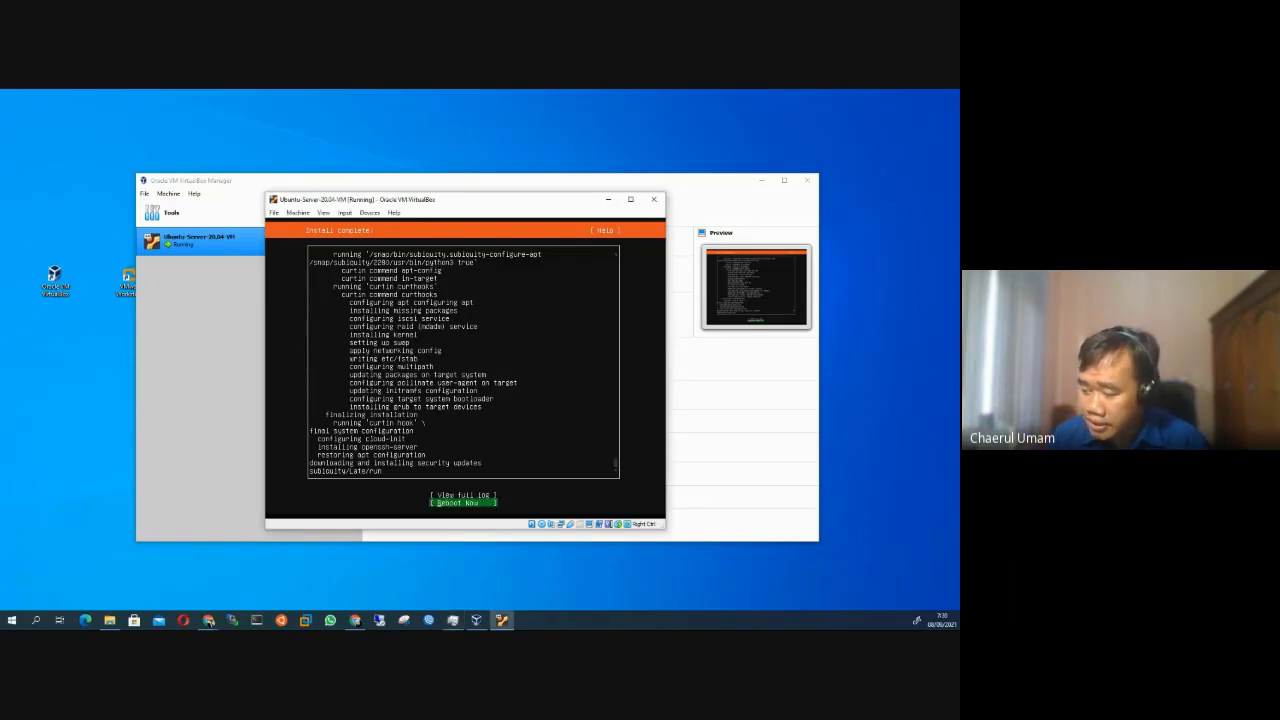
key("Return")
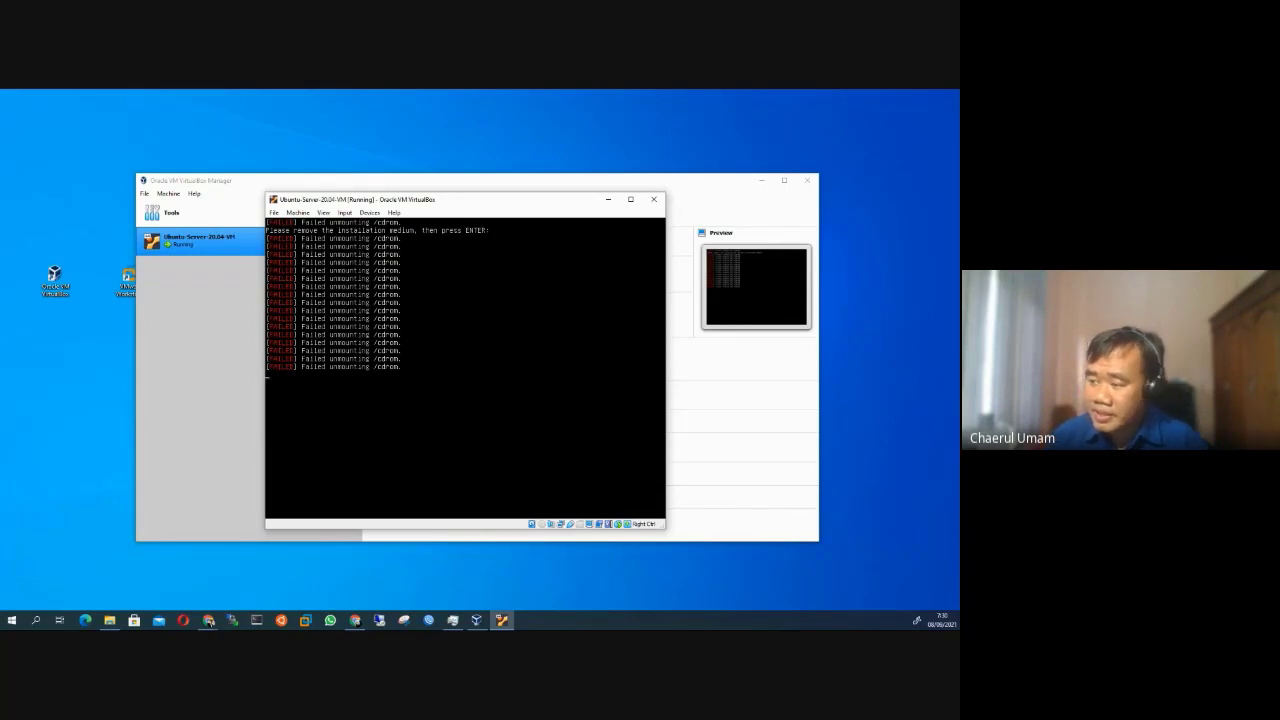
Boot past the installation-medium prompt and bring up the console login prompt
key("Return")
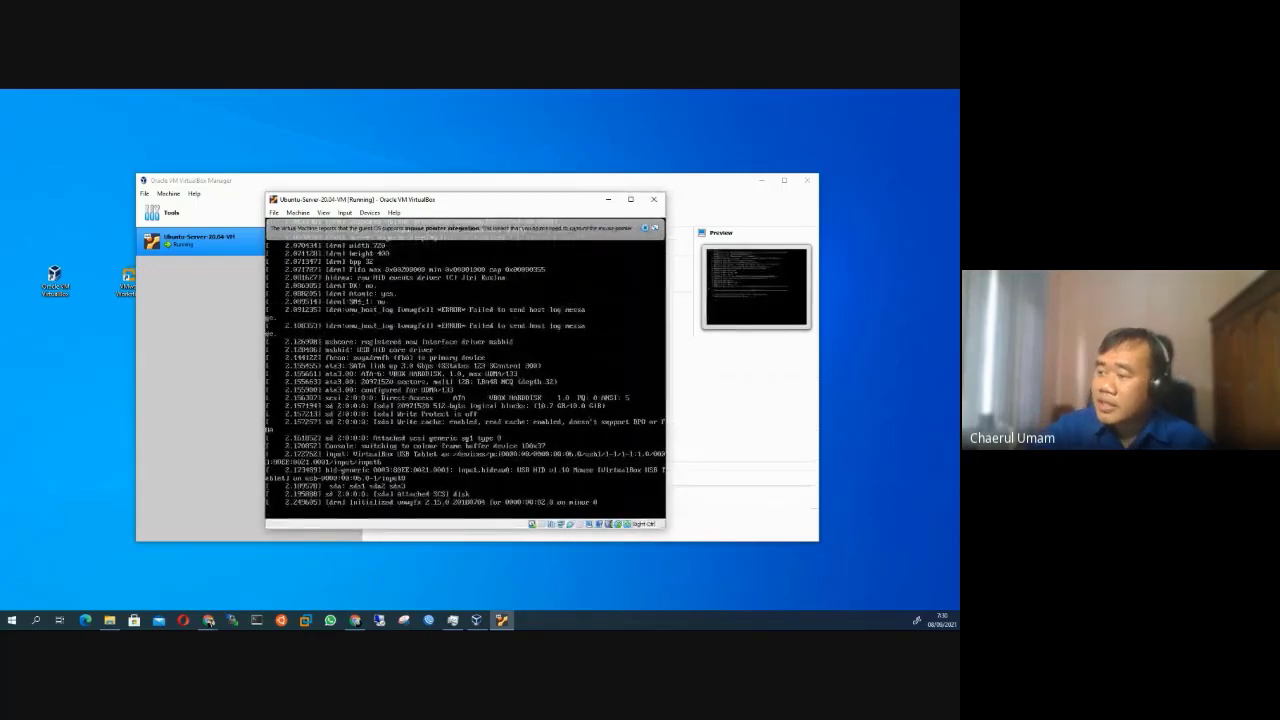
left_click(644, 230)
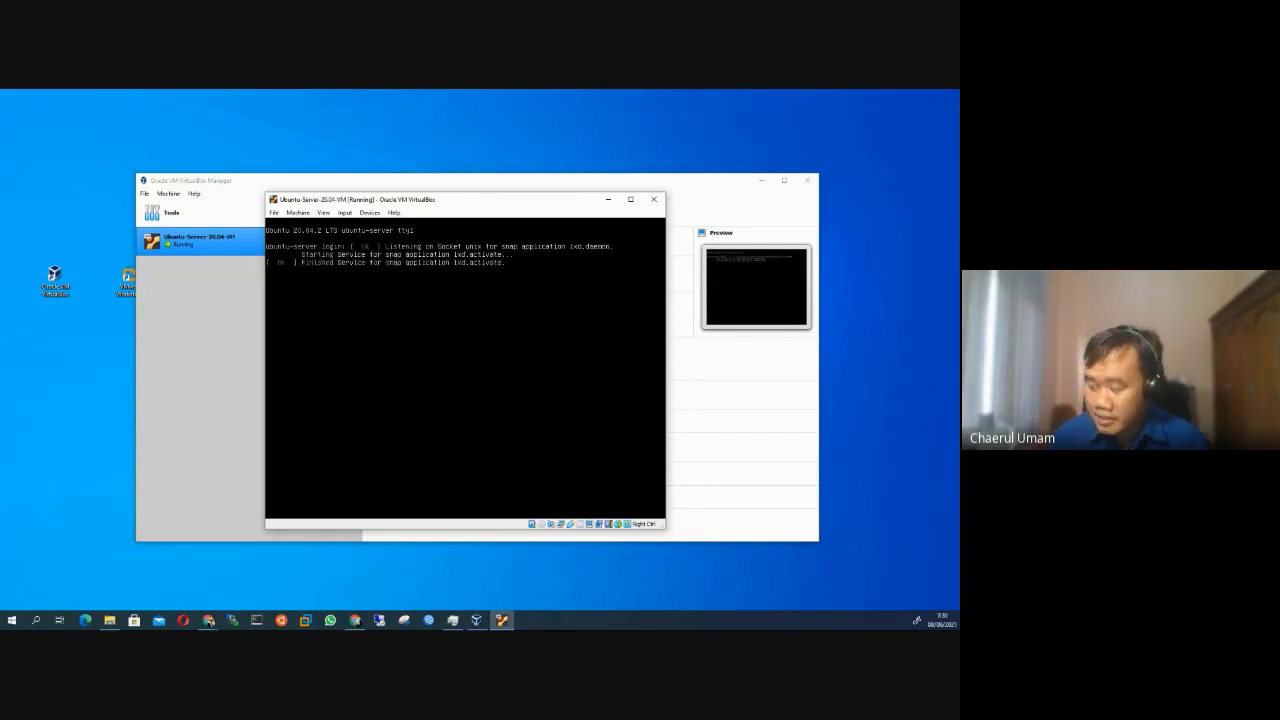
key("Return")
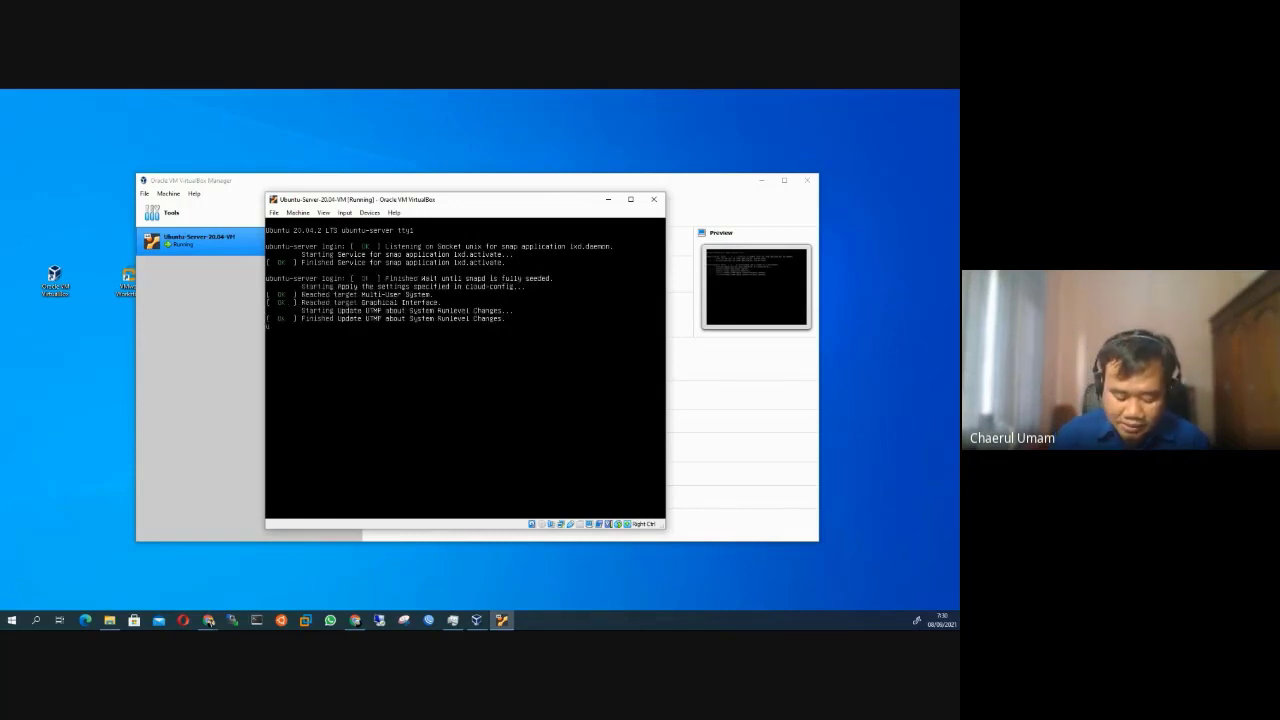
Log in with the user name and password, then sign out with exit
type("umam[   37.143374] cloud-init[1414]: Generating locales (this might take a while)...")
key("Return")
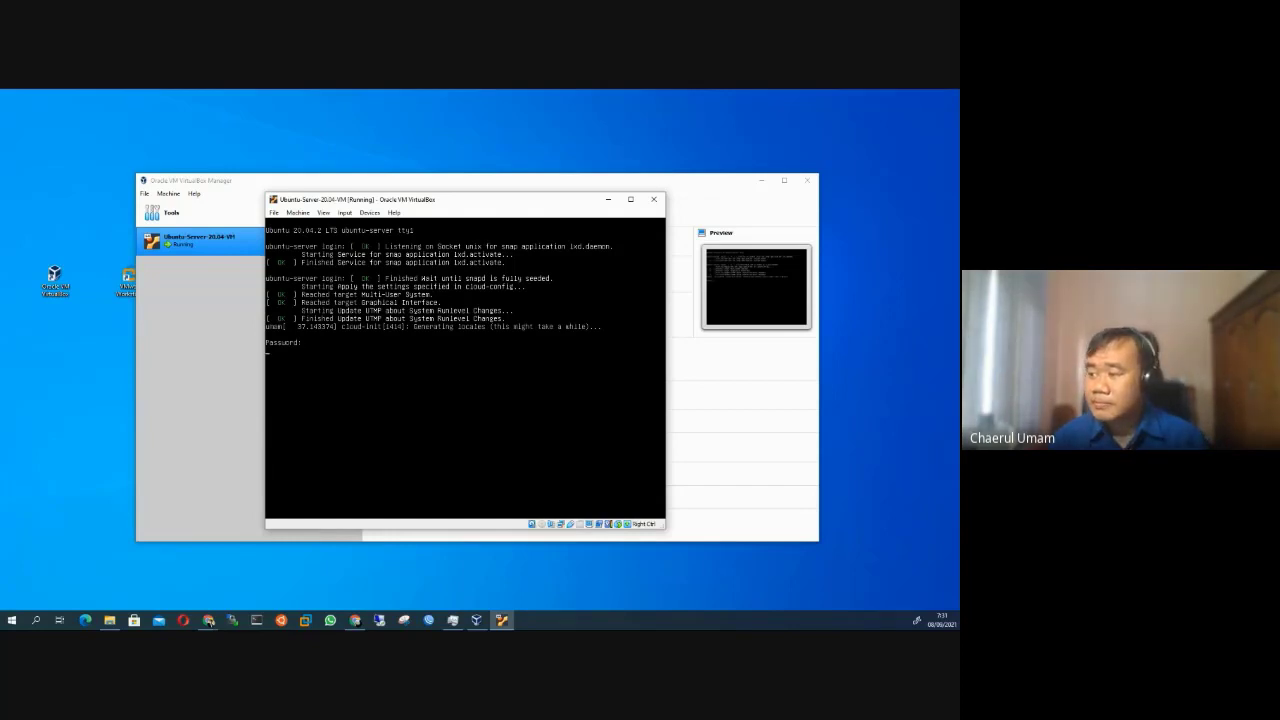
key("Return")
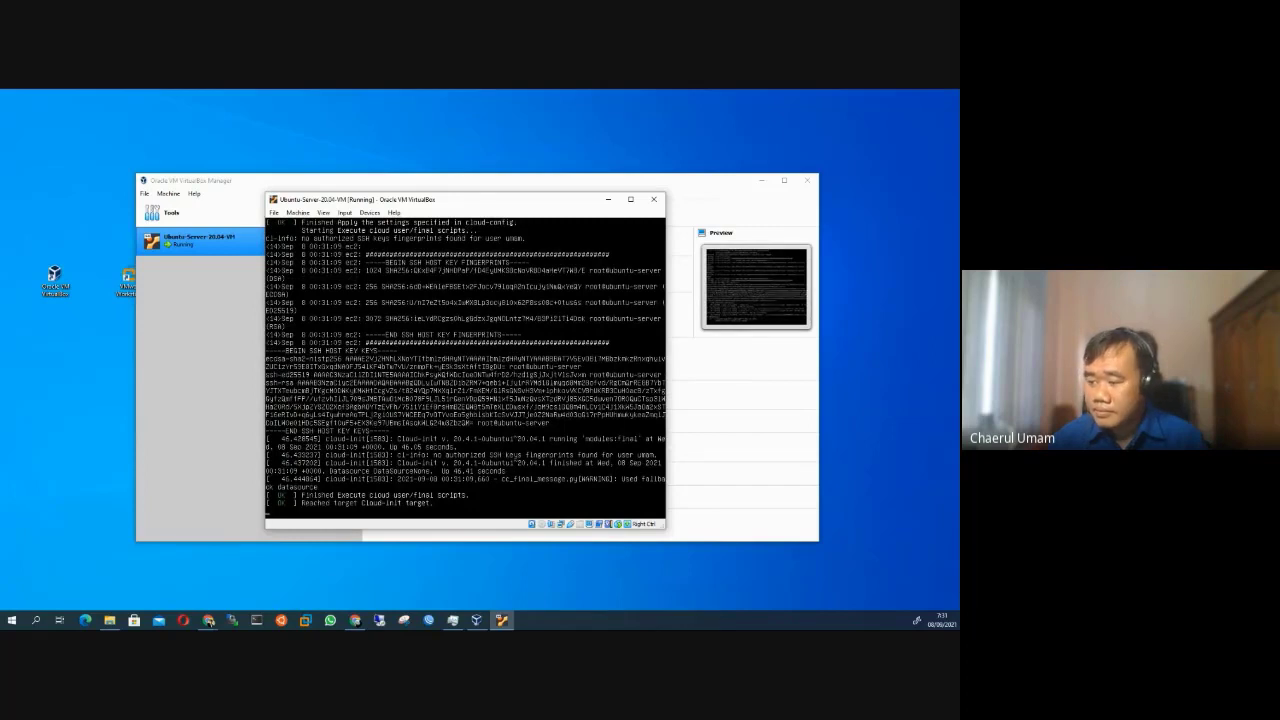
key("Return")
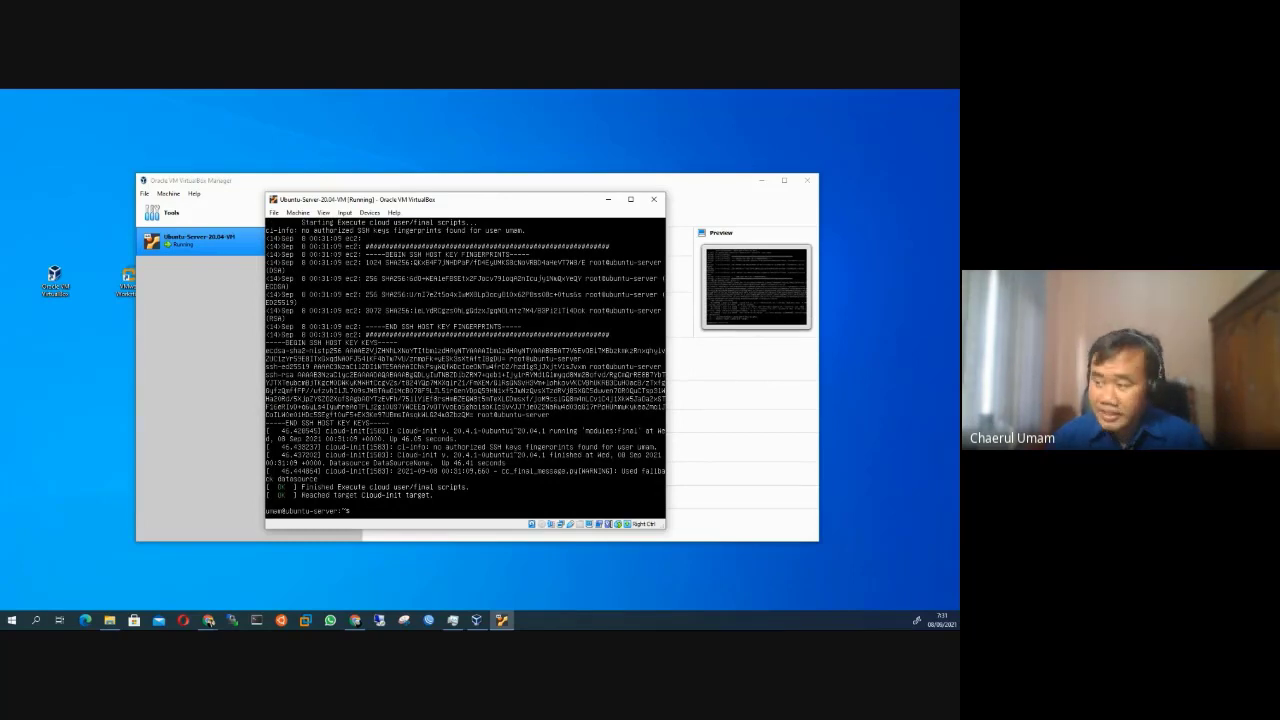
type("exit")
key("Return")
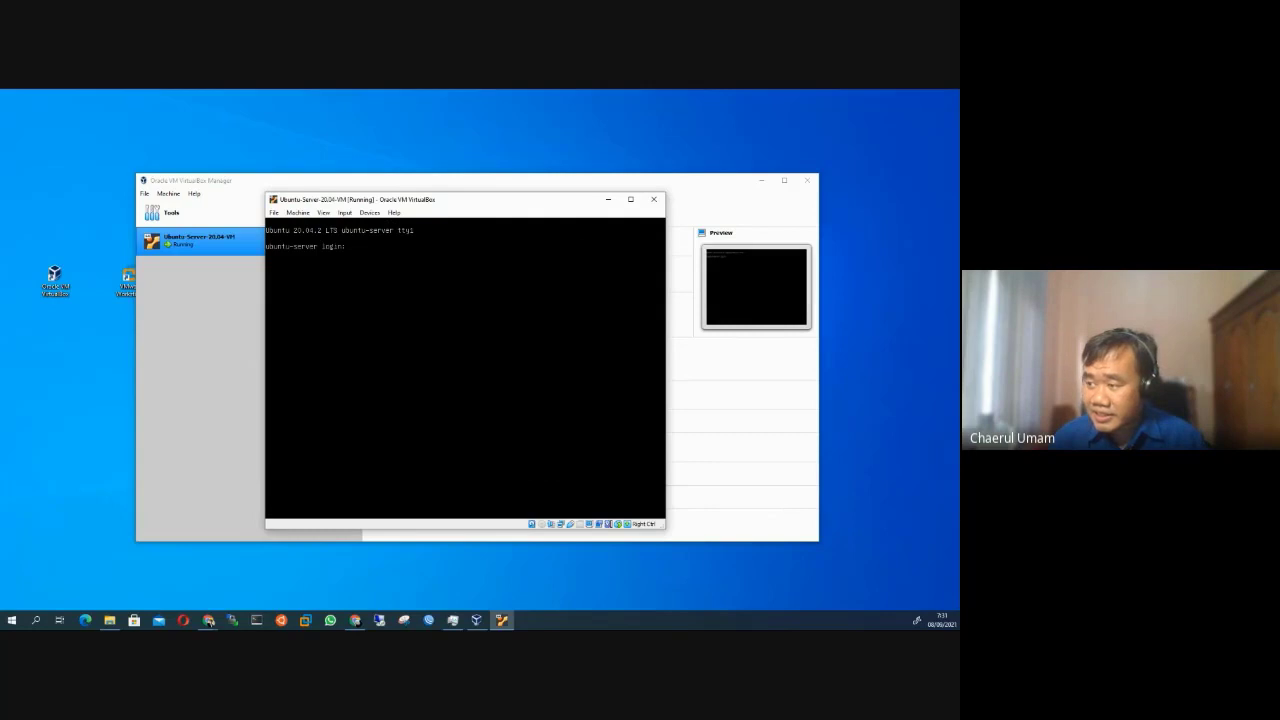
Log back in at the console with the user name and password
type("u")
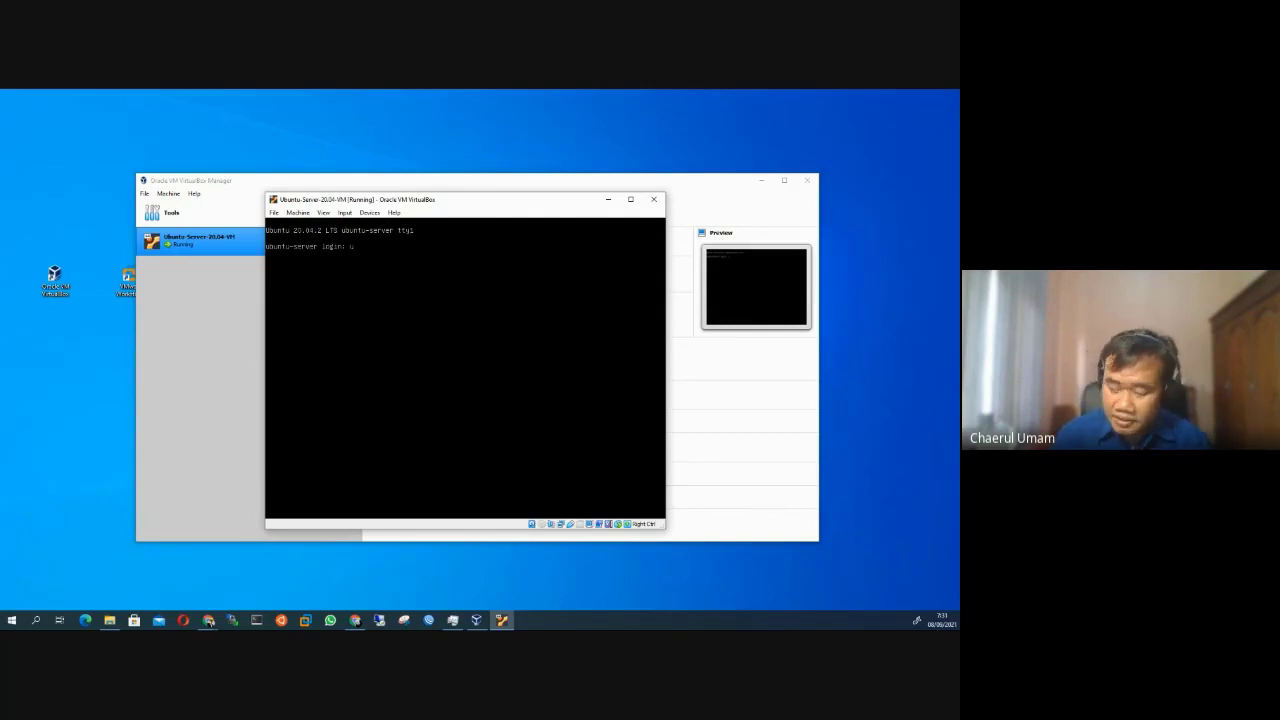
type("mam")
key("Return")
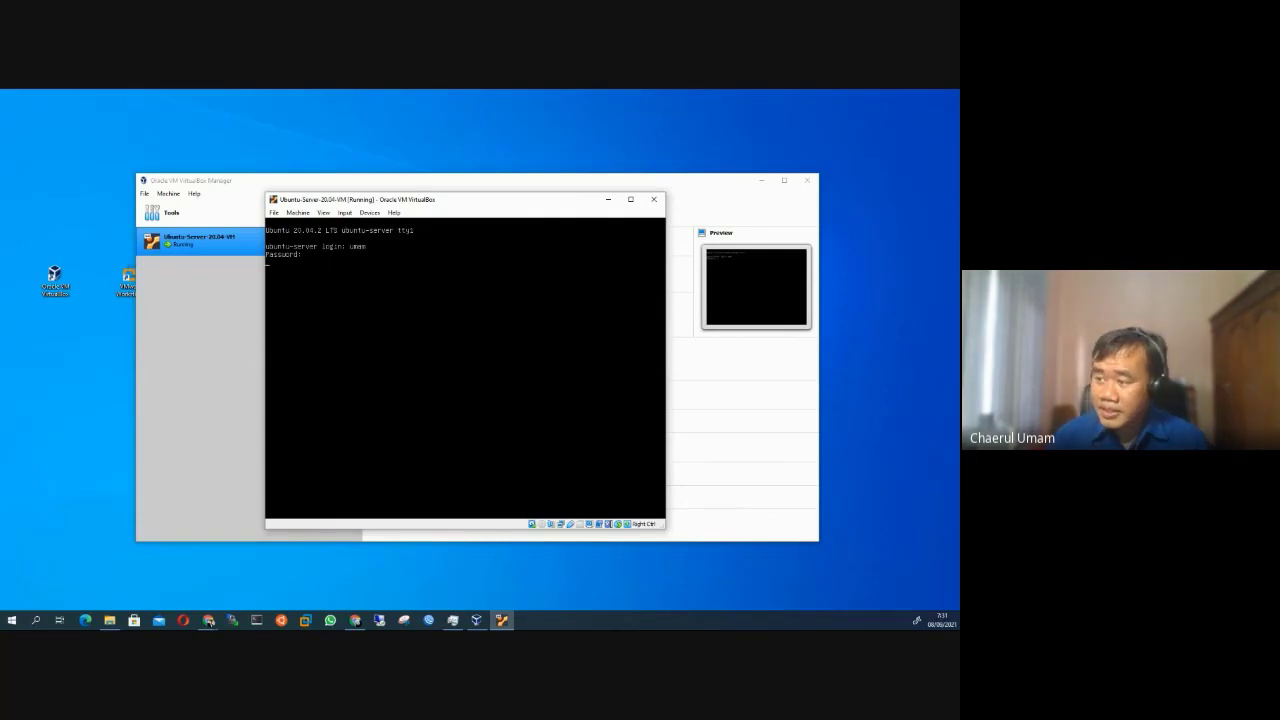
key("Return")
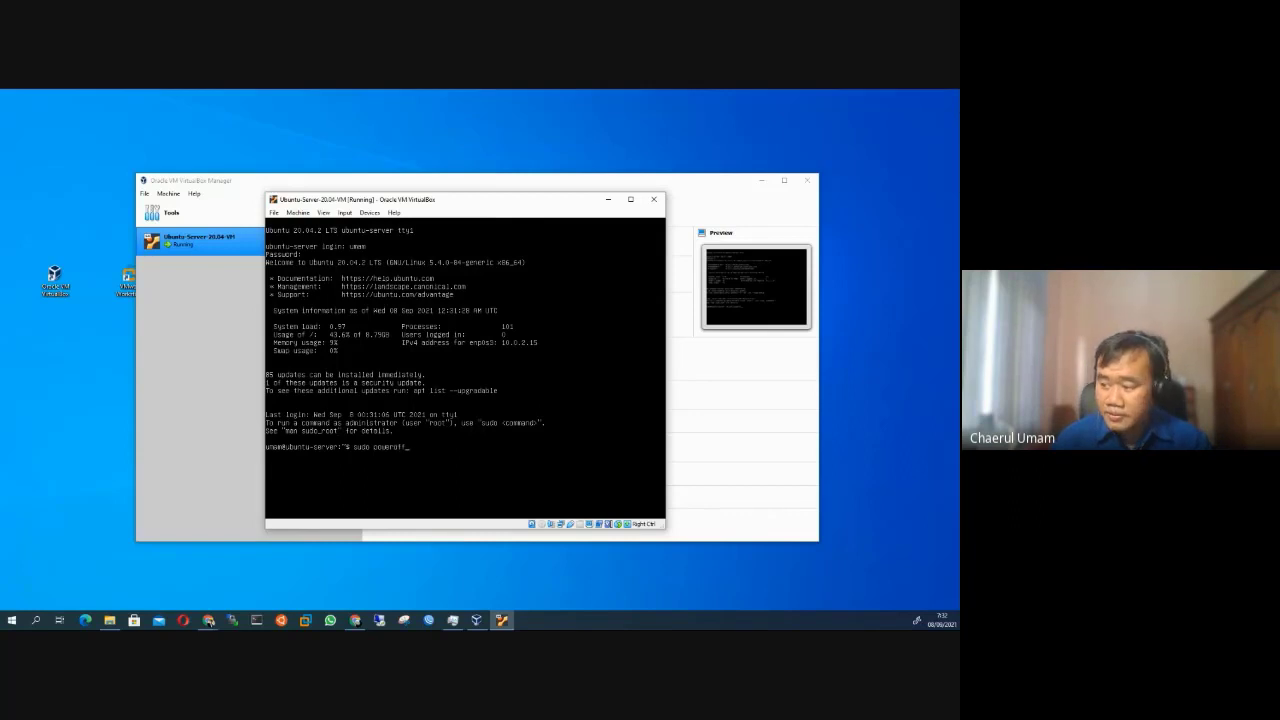
Run sudo poweroff and confirm it with the sudo password to begin shutdown
key("Return")
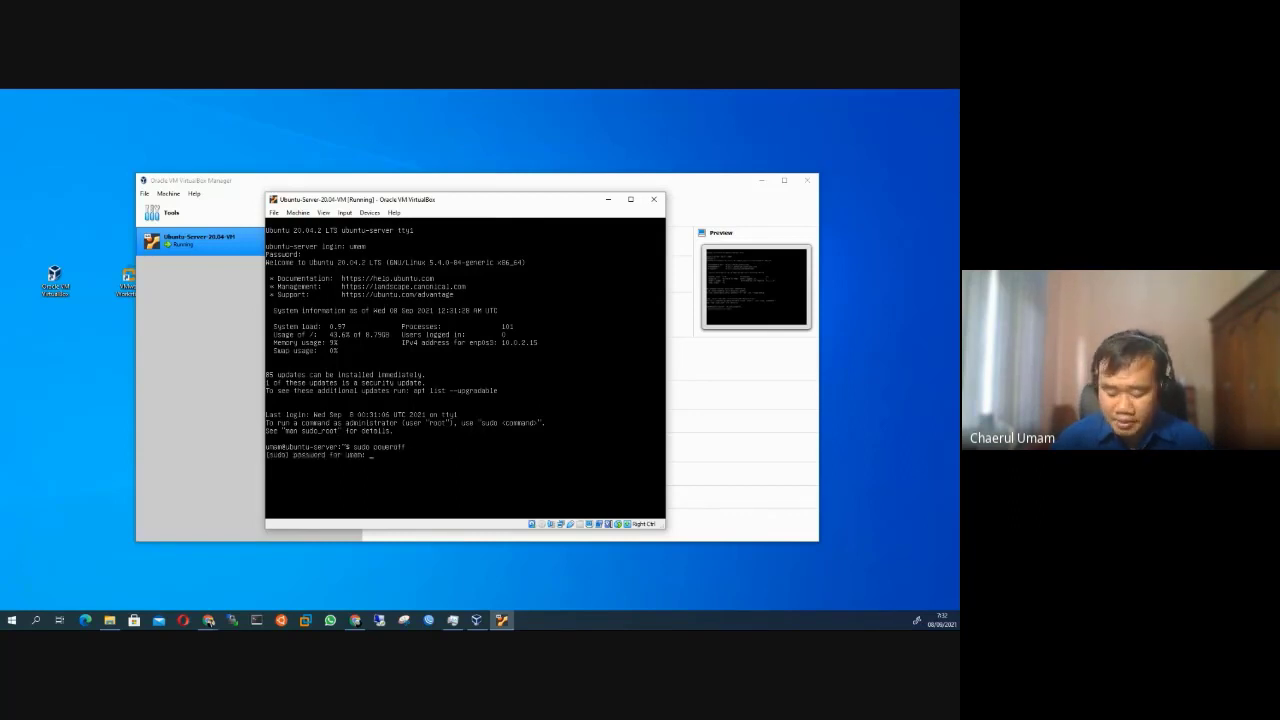
key("Return")
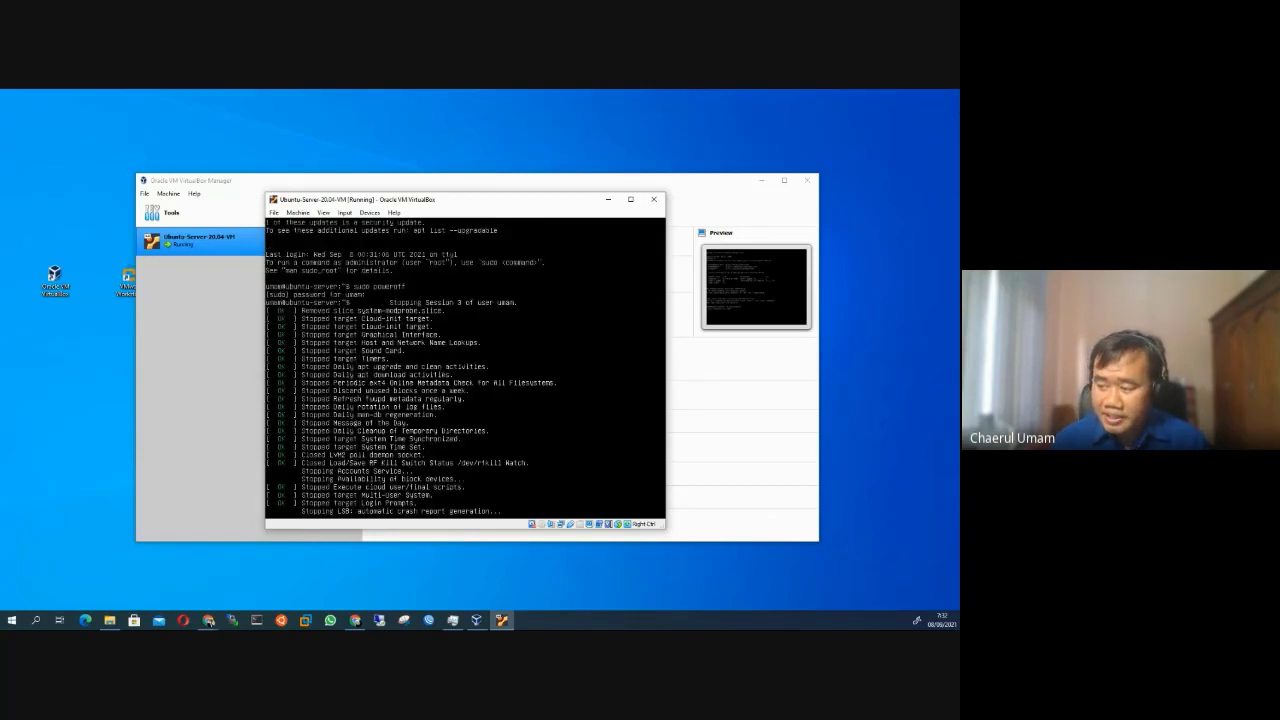